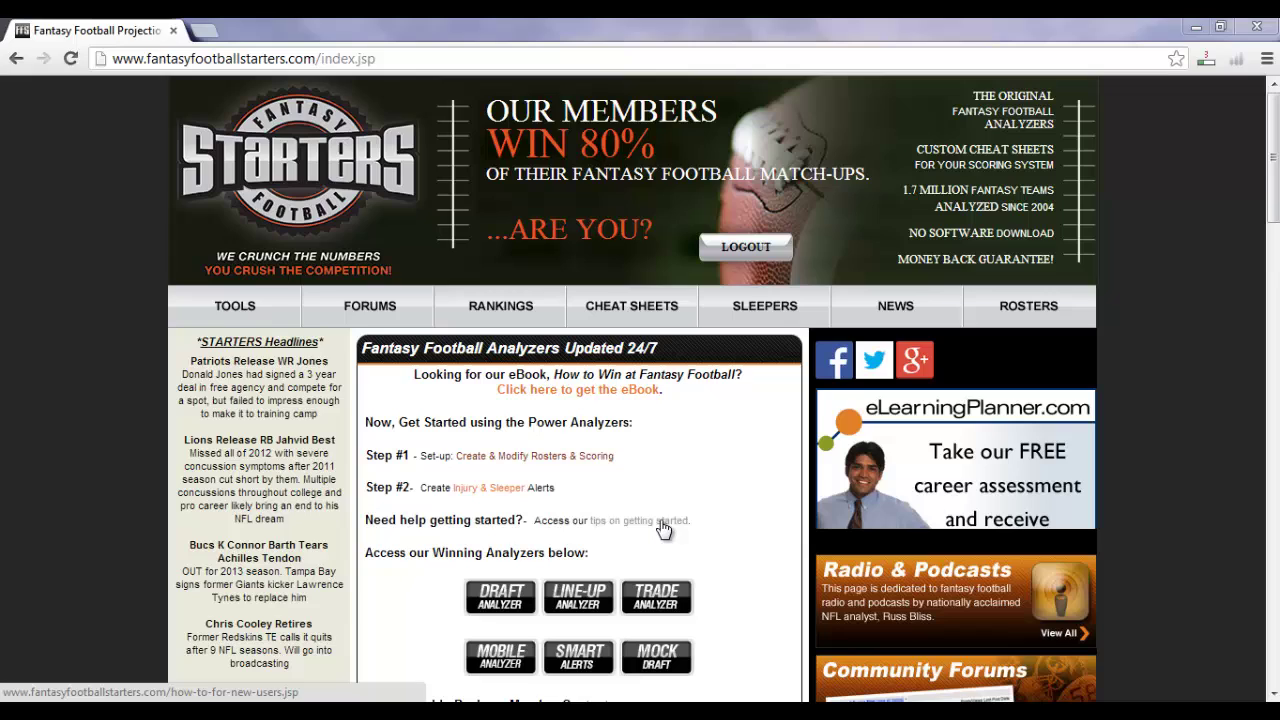
Step: Go to the Rosters page and open the Thrashers team's Draft Analyzer
mouse_move(224, 314)
click(1035, 308)
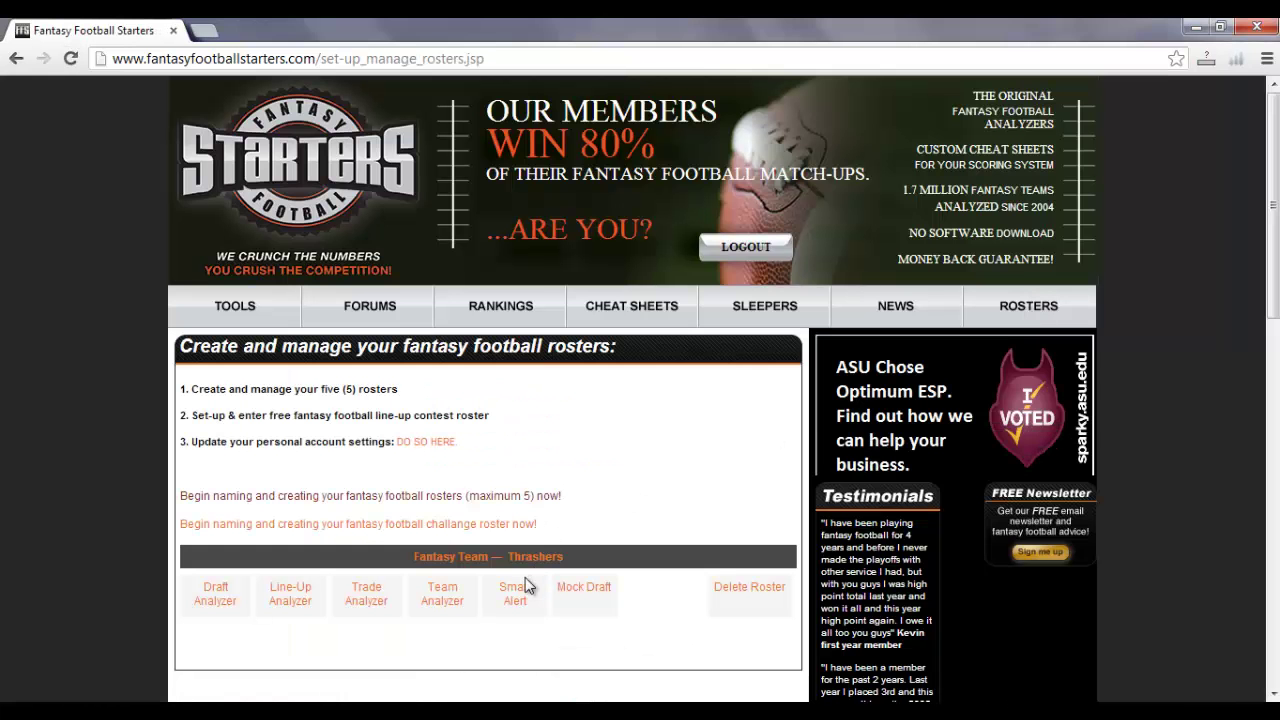
click(214, 606)
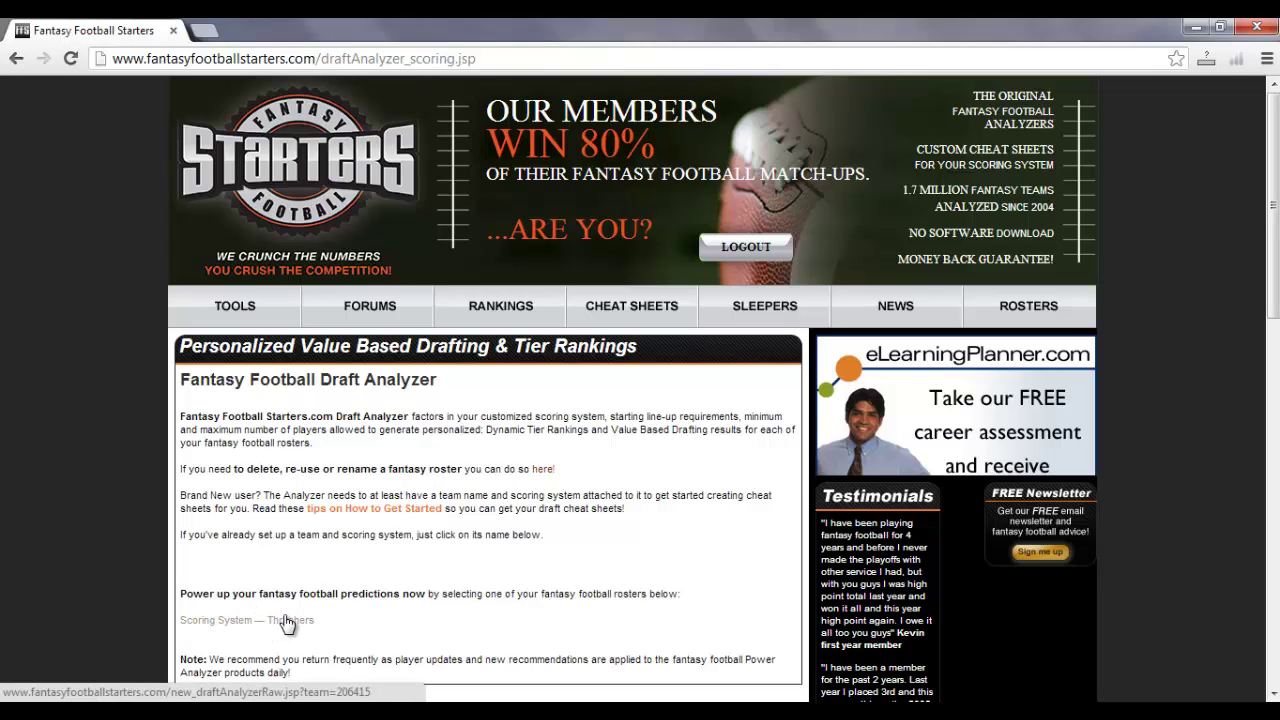
Step: Choose the Thrashers scoring system, keep the league at 12 teams and set 16 draft rounds
click(250, 628)
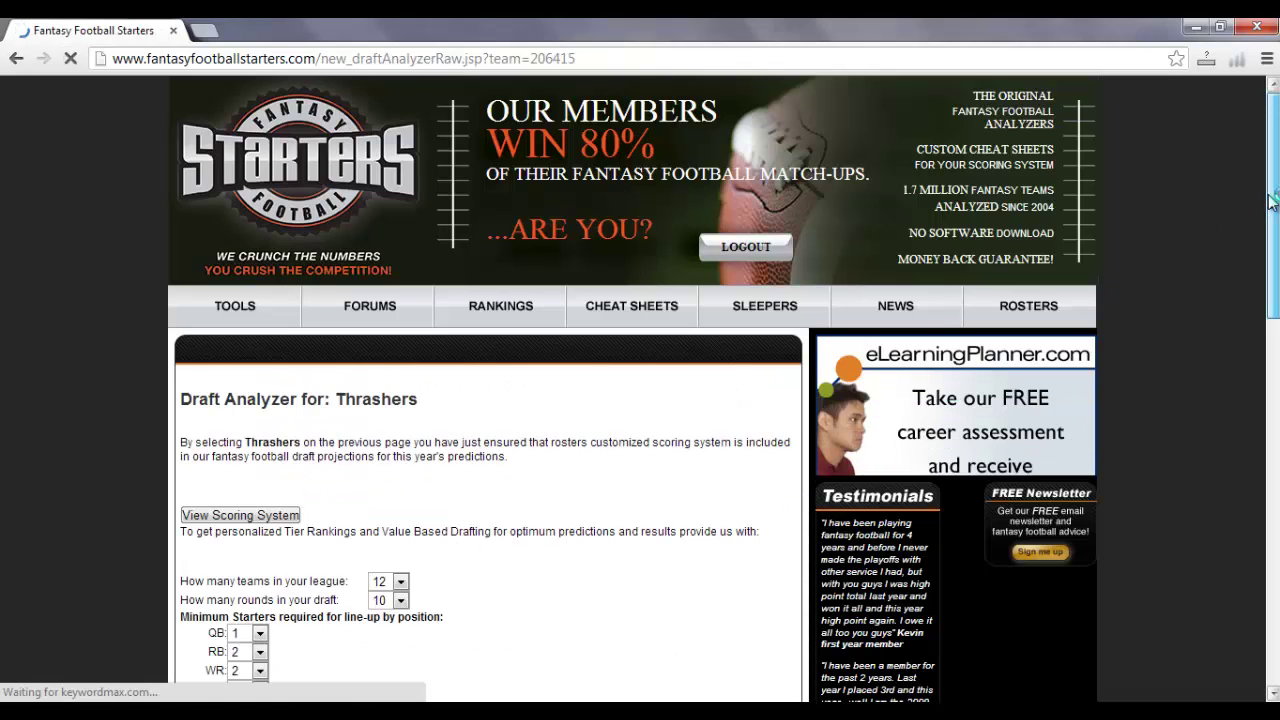
drag(1272, 200, 1274, 330)
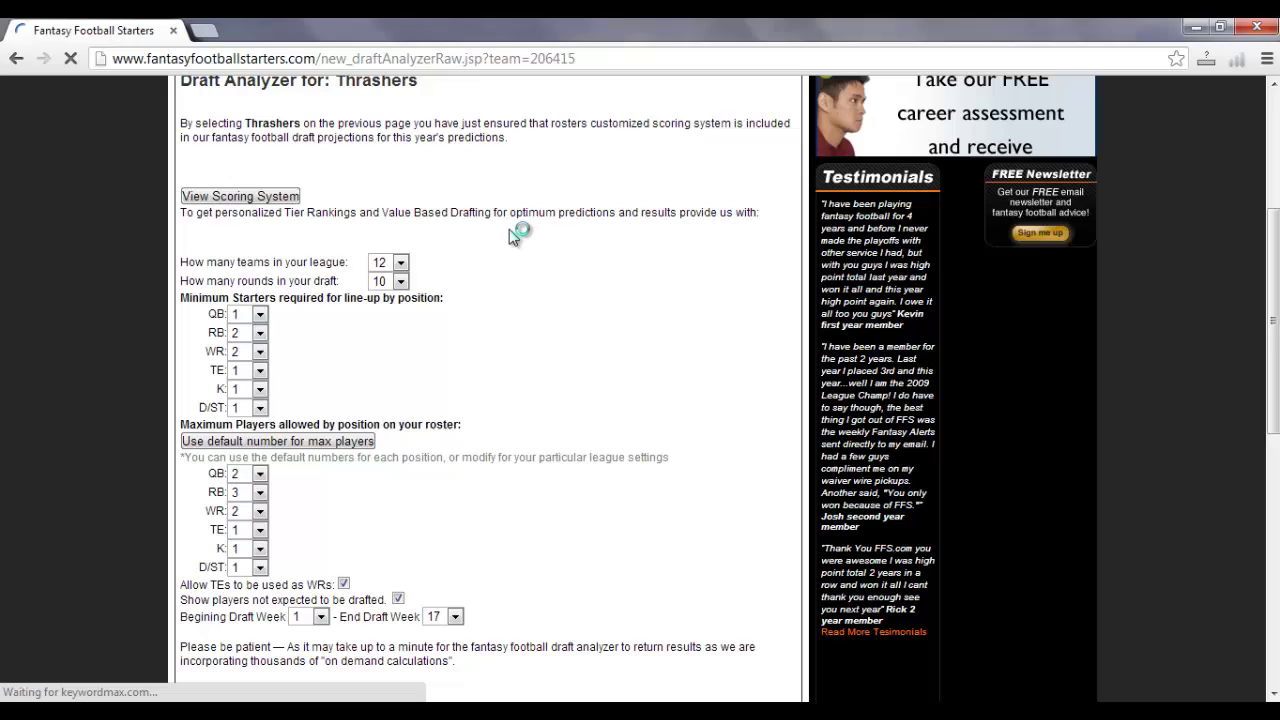
click(400, 262)
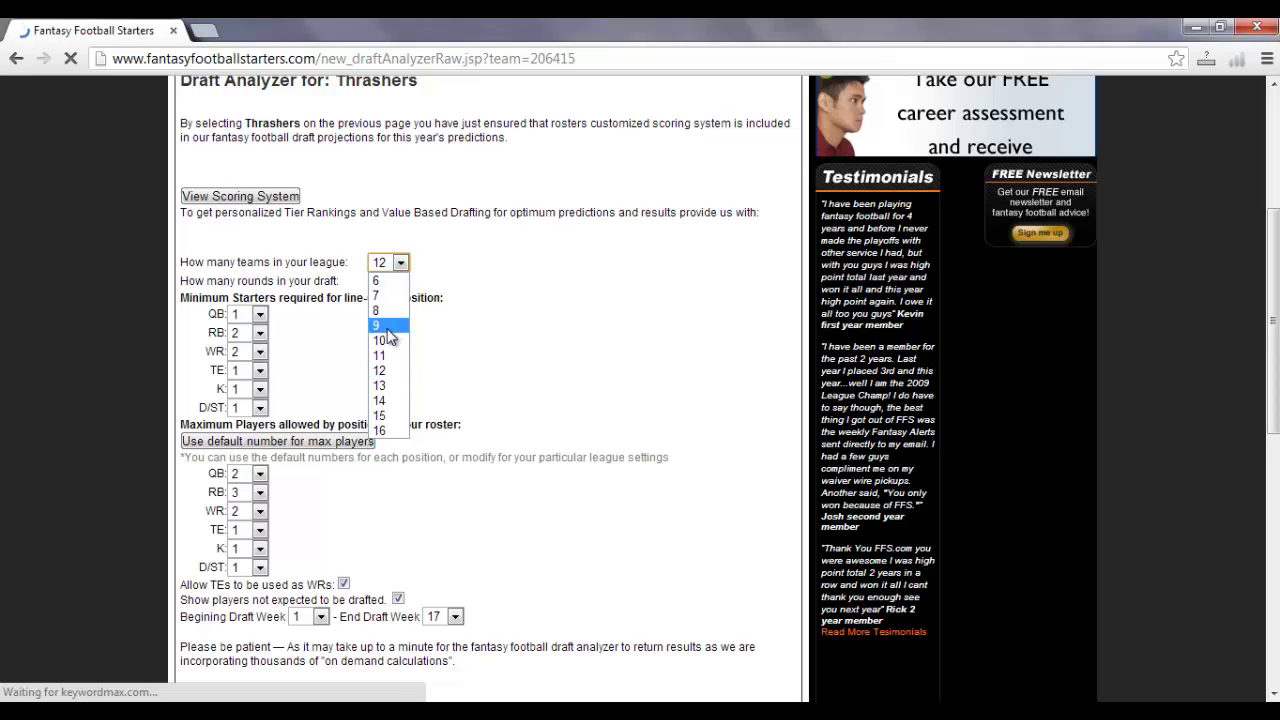
click(395, 373)
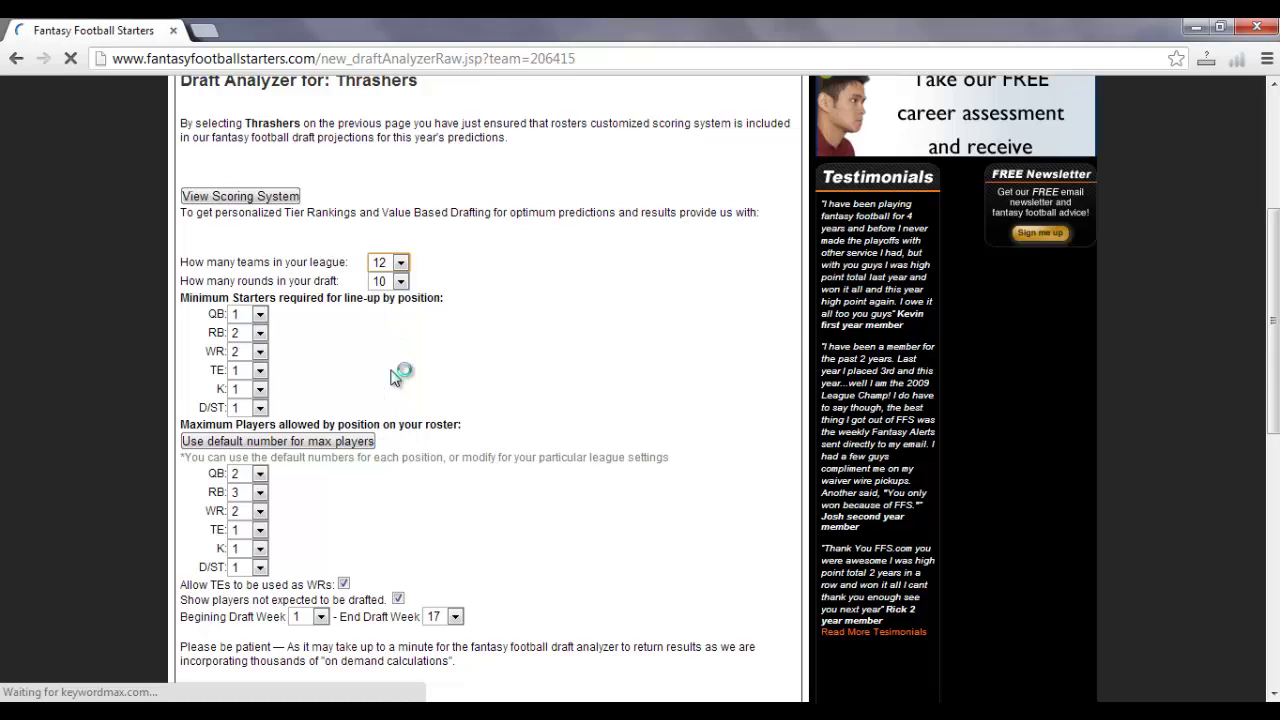
click(400, 283)
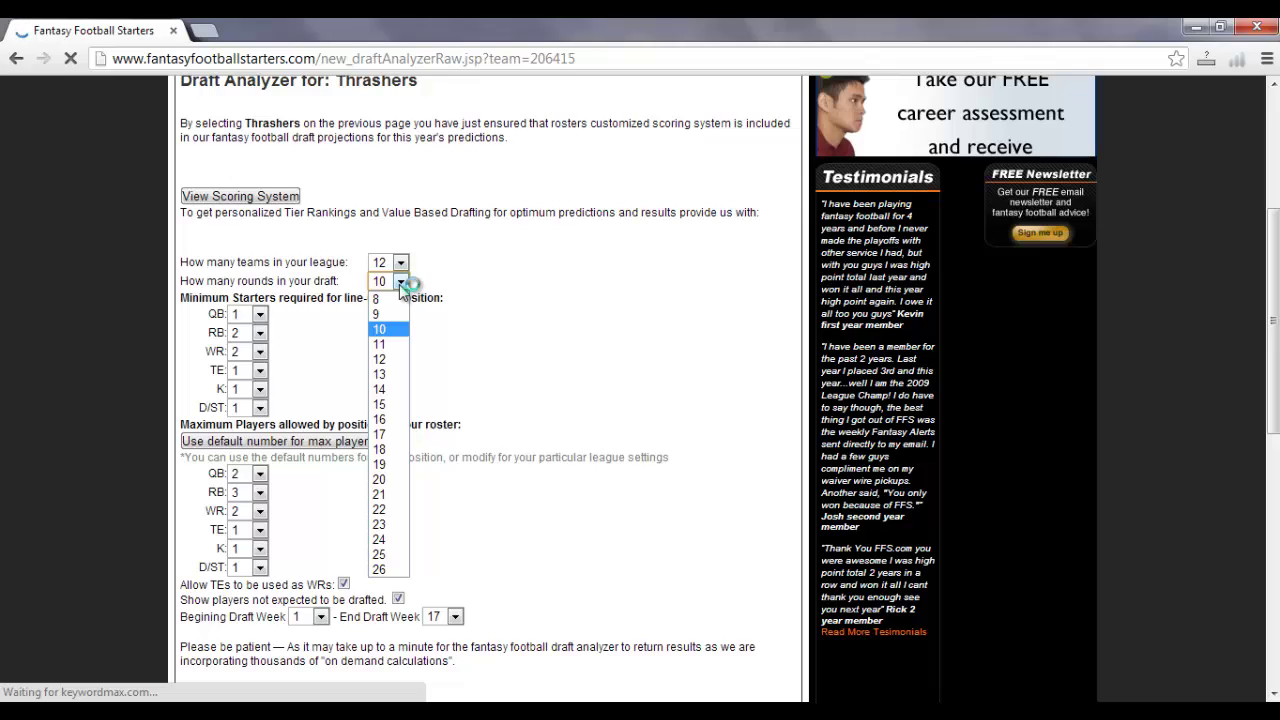
click(384, 420)
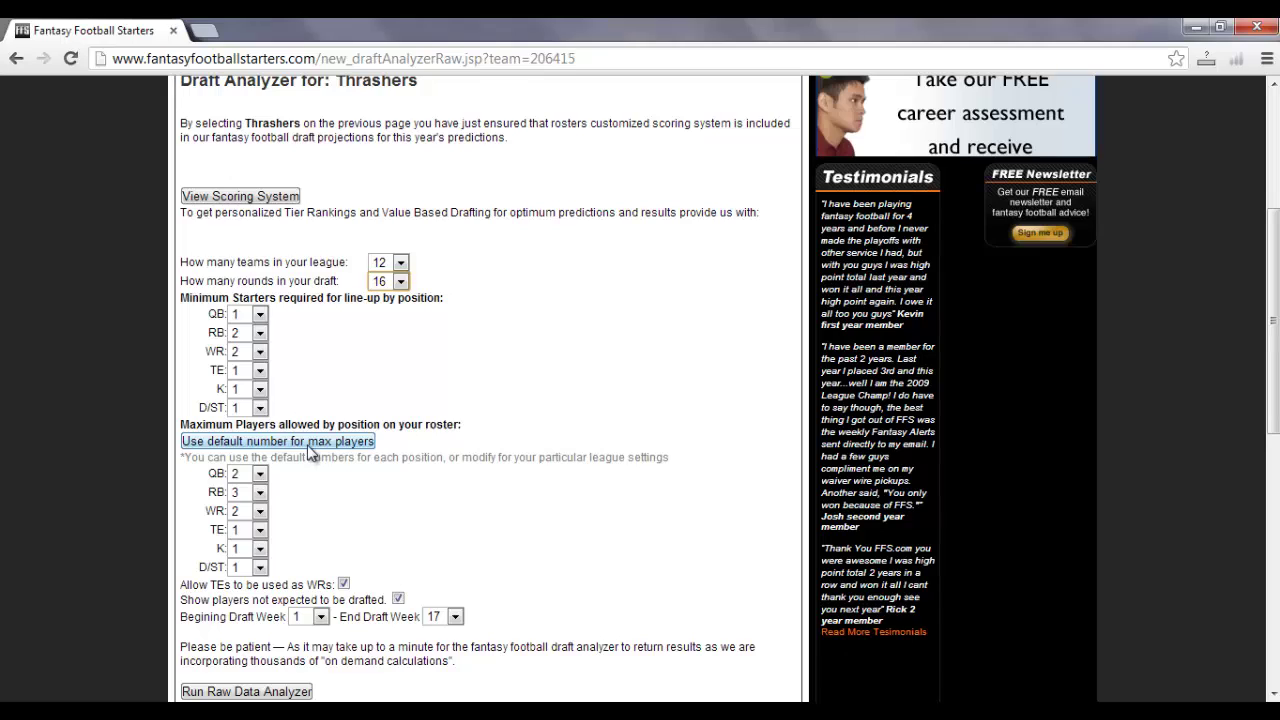
Step: Apply default position maximums, then set QB to 2, RB to 5 and TE to 2
click(310, 452)
click(261, 476)
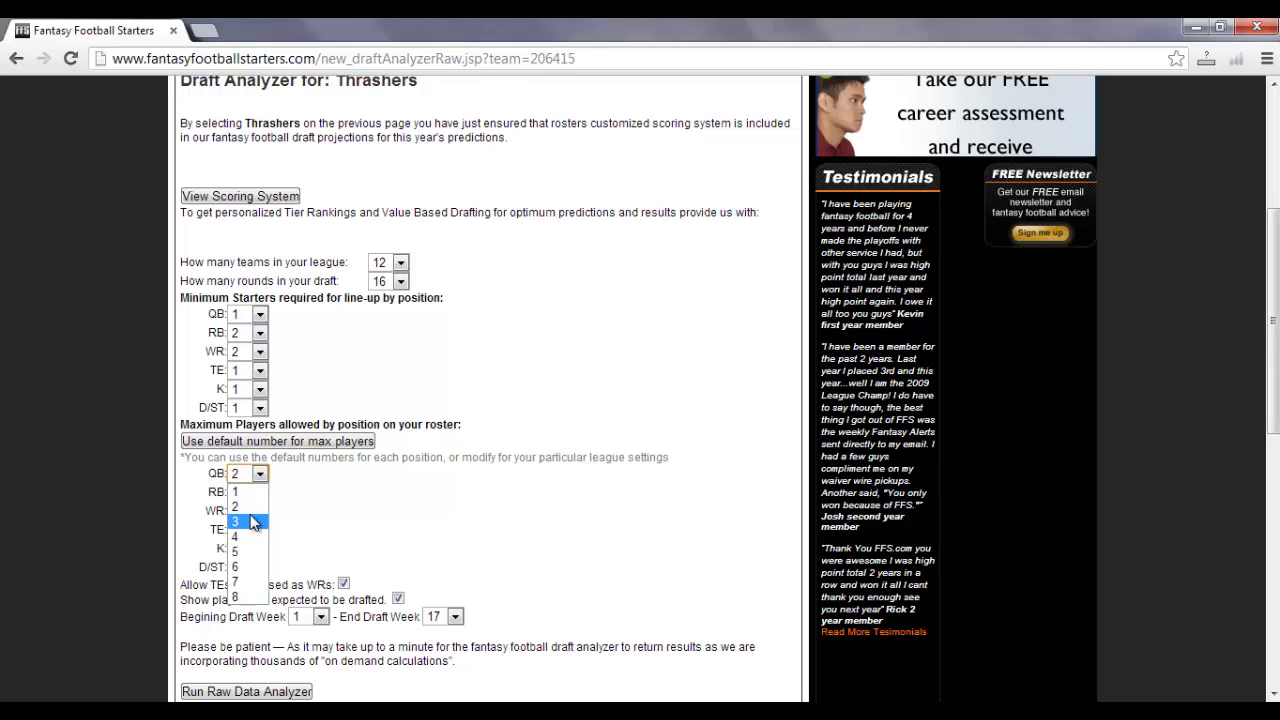
click(256, 524)
click(260, 492)
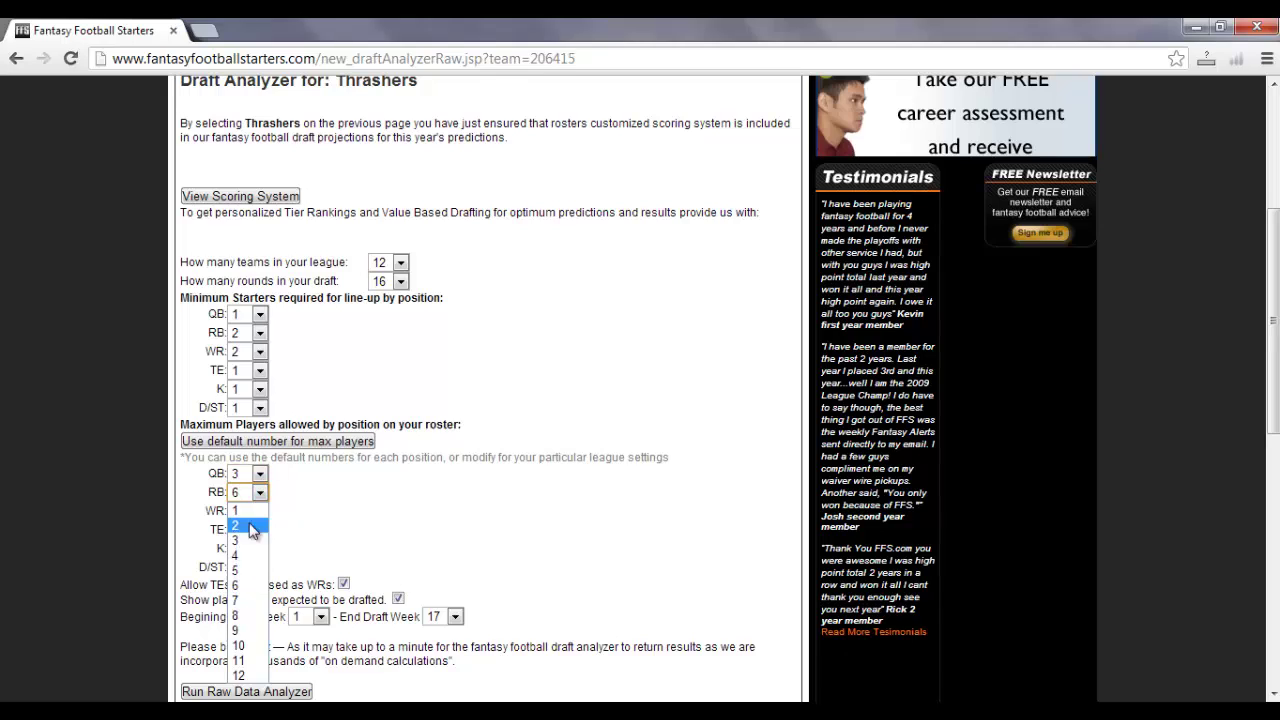
click(248, 570)
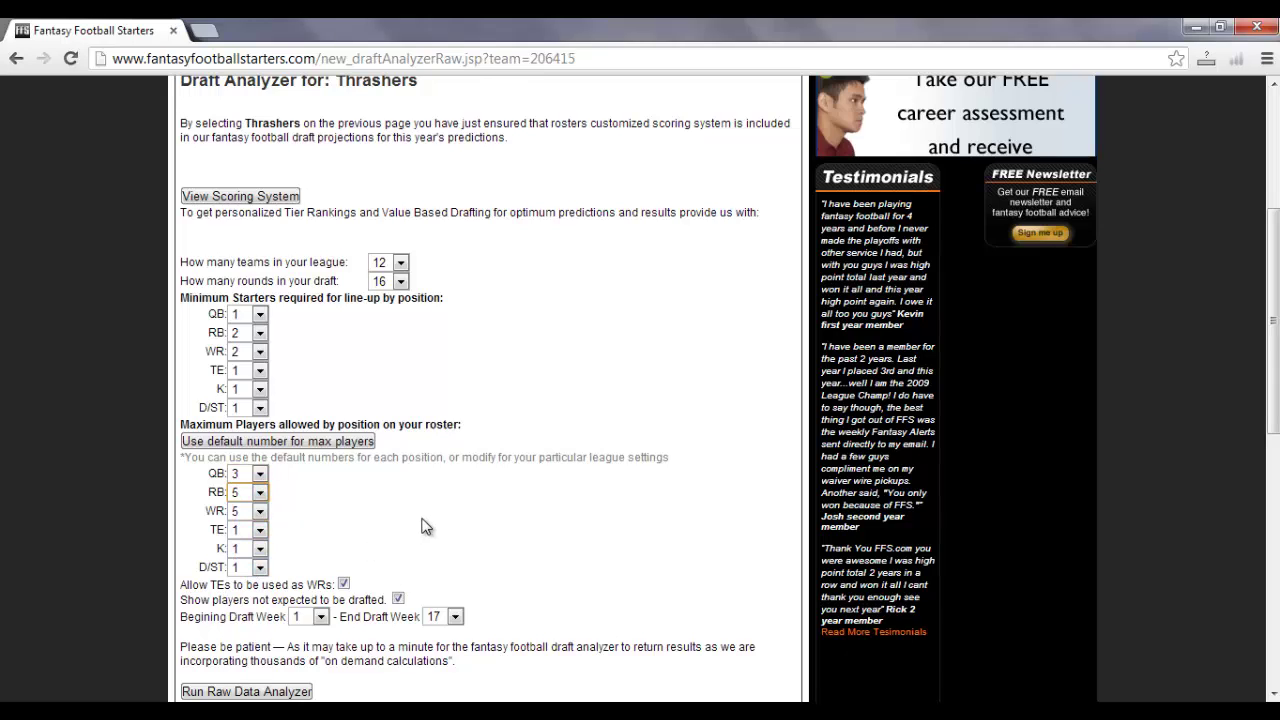
click(261, 476)
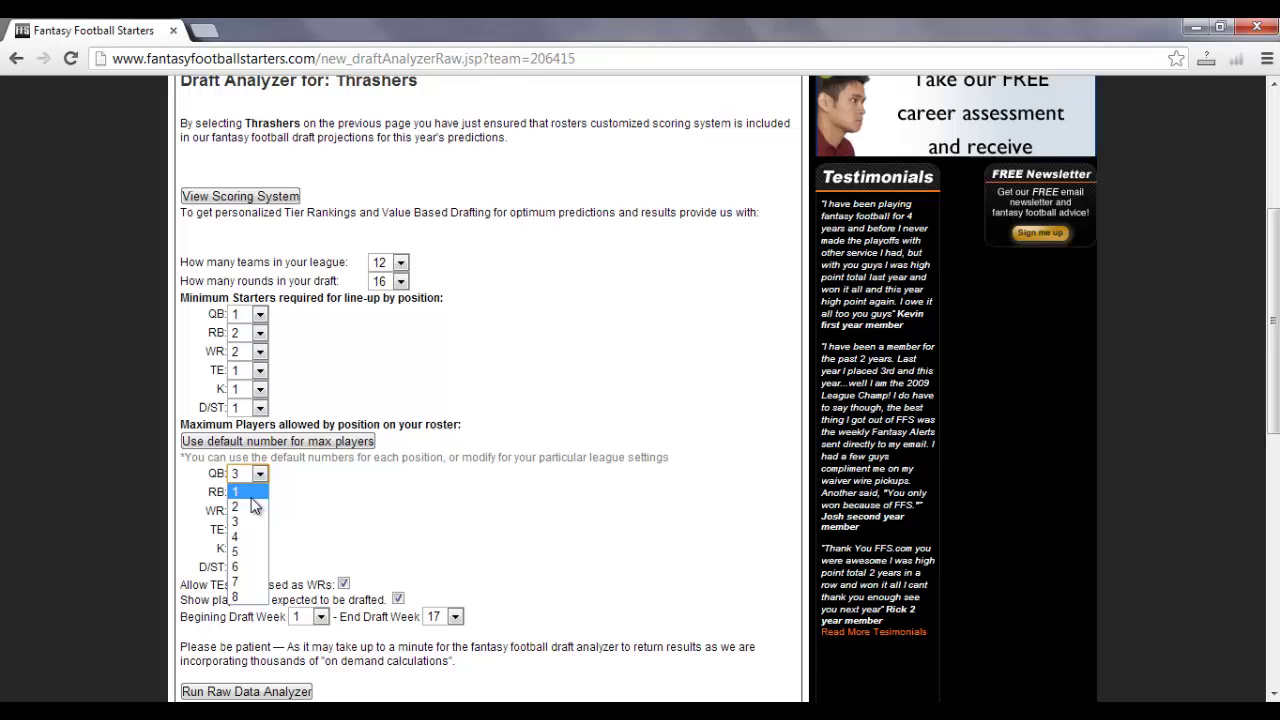
click(254, 510)
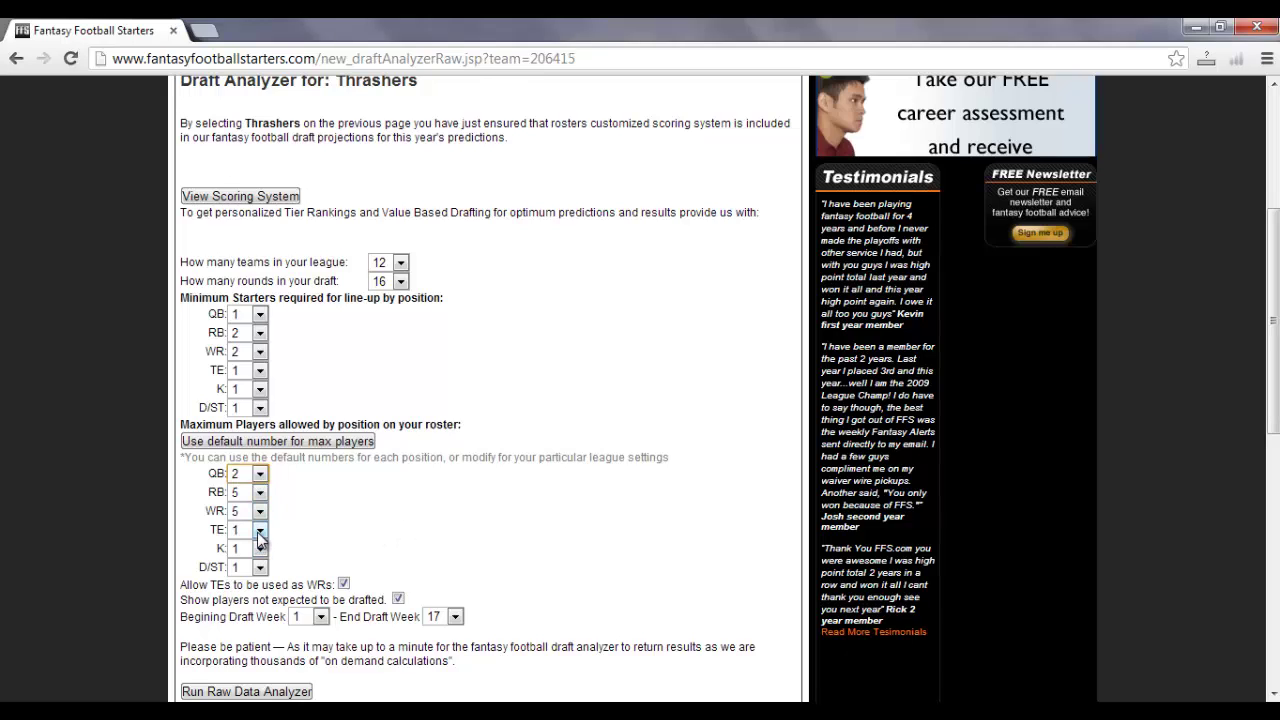
click(259, 533)
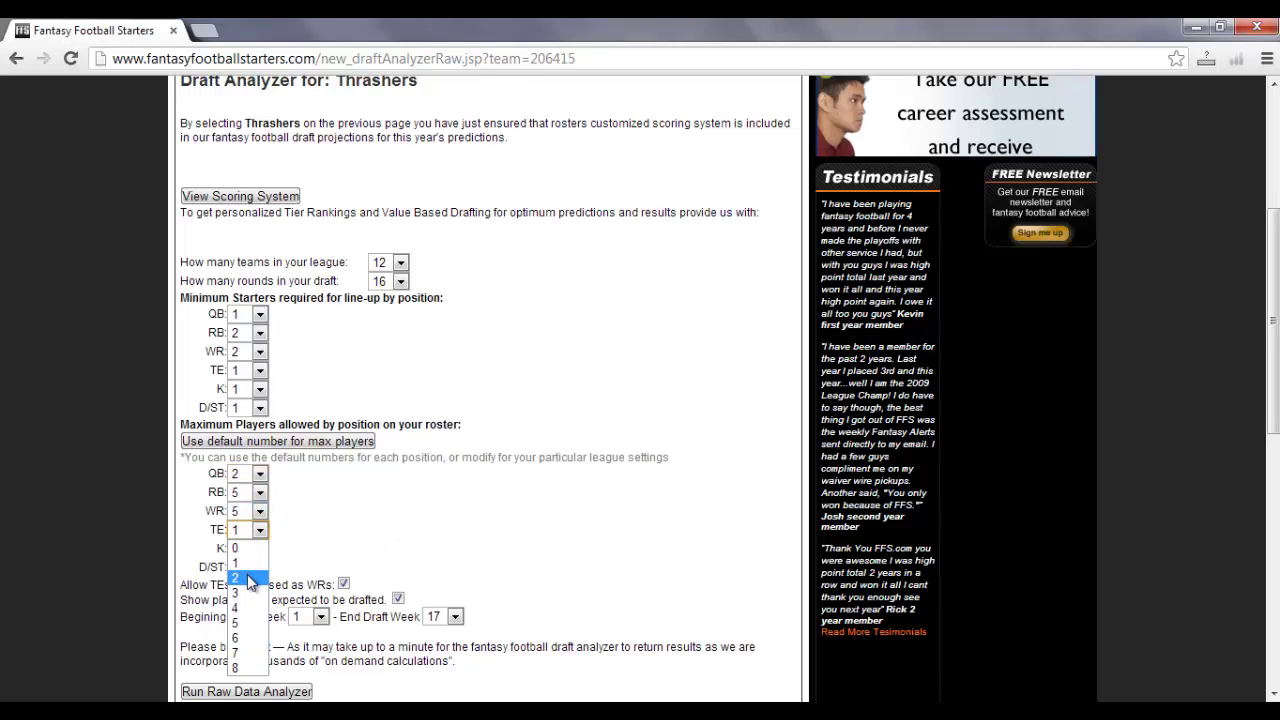
click(250, 580)
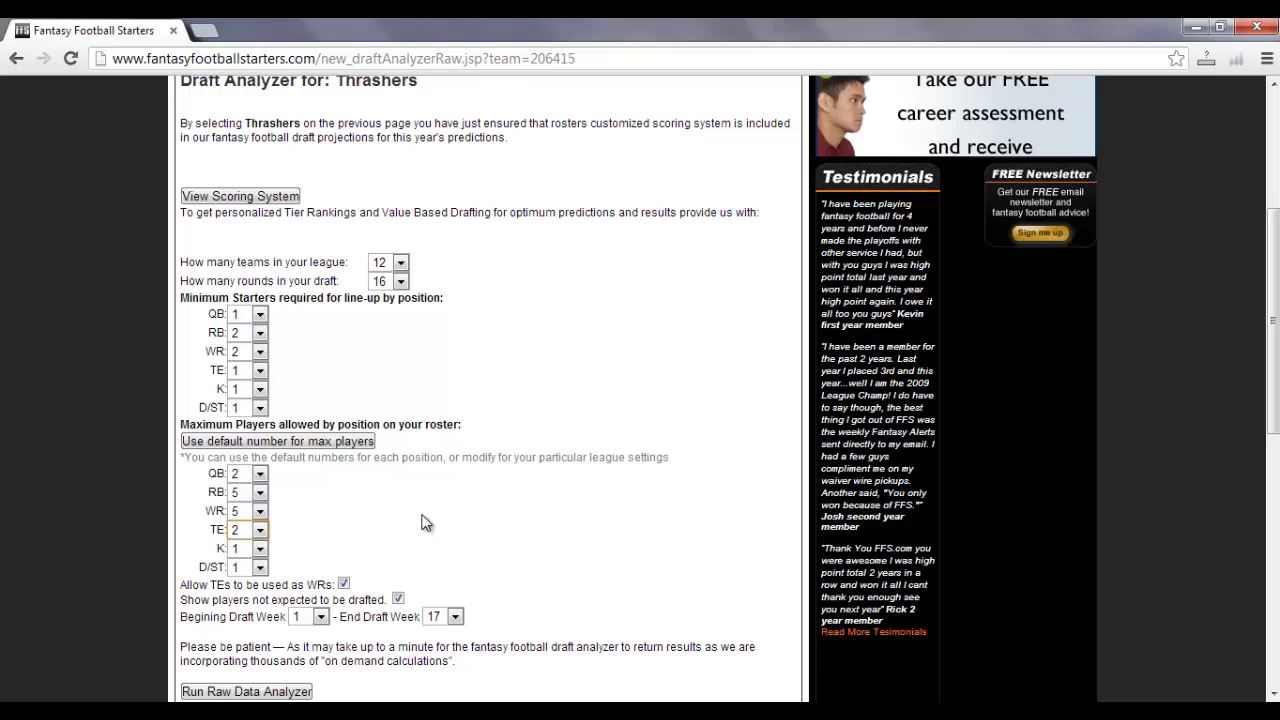
Step: Turn off 'Allow TEs to be used as WRs' and keep draft weeks at 1 through 17
click(344, 584)
click(320, 617)
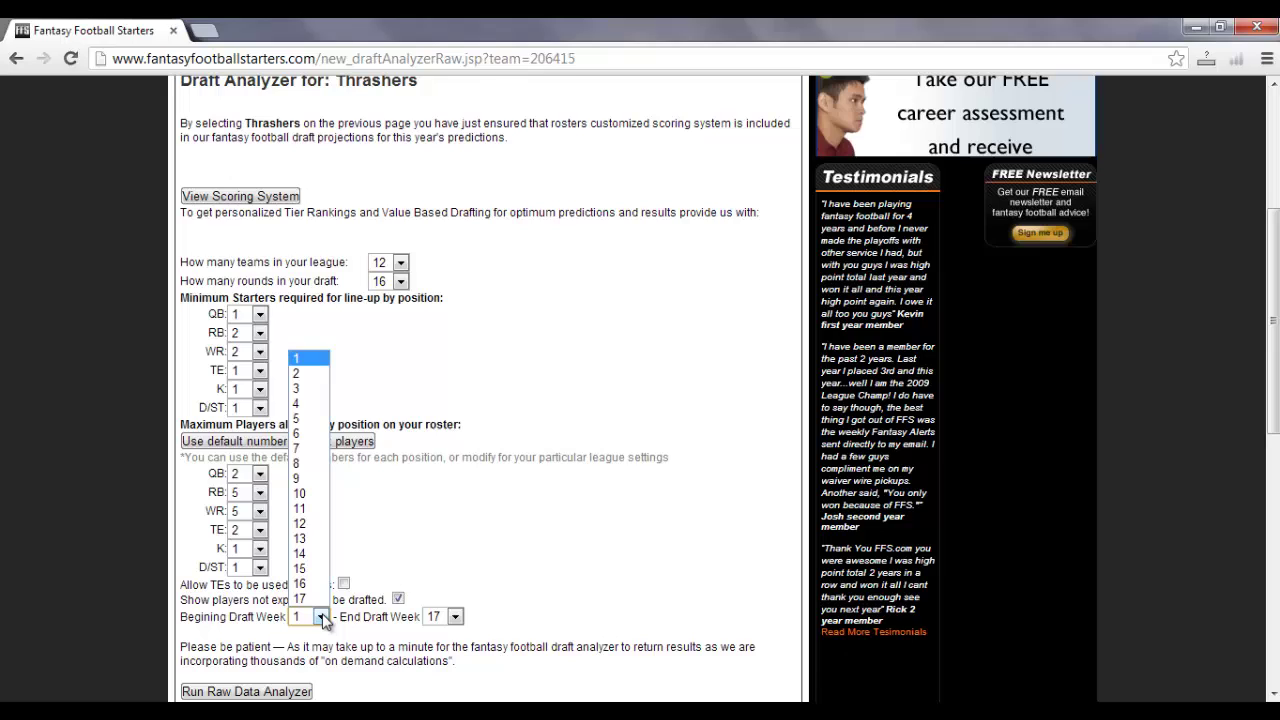
click(302, 453)
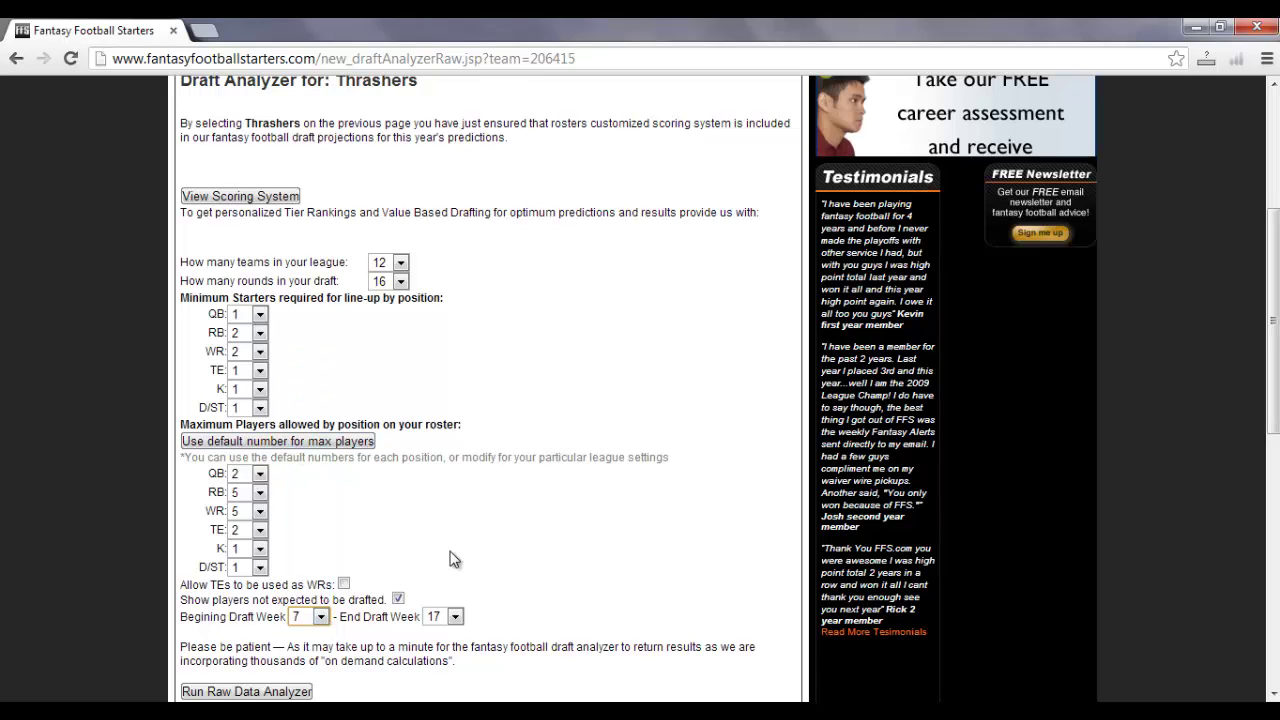
click(457, 617)
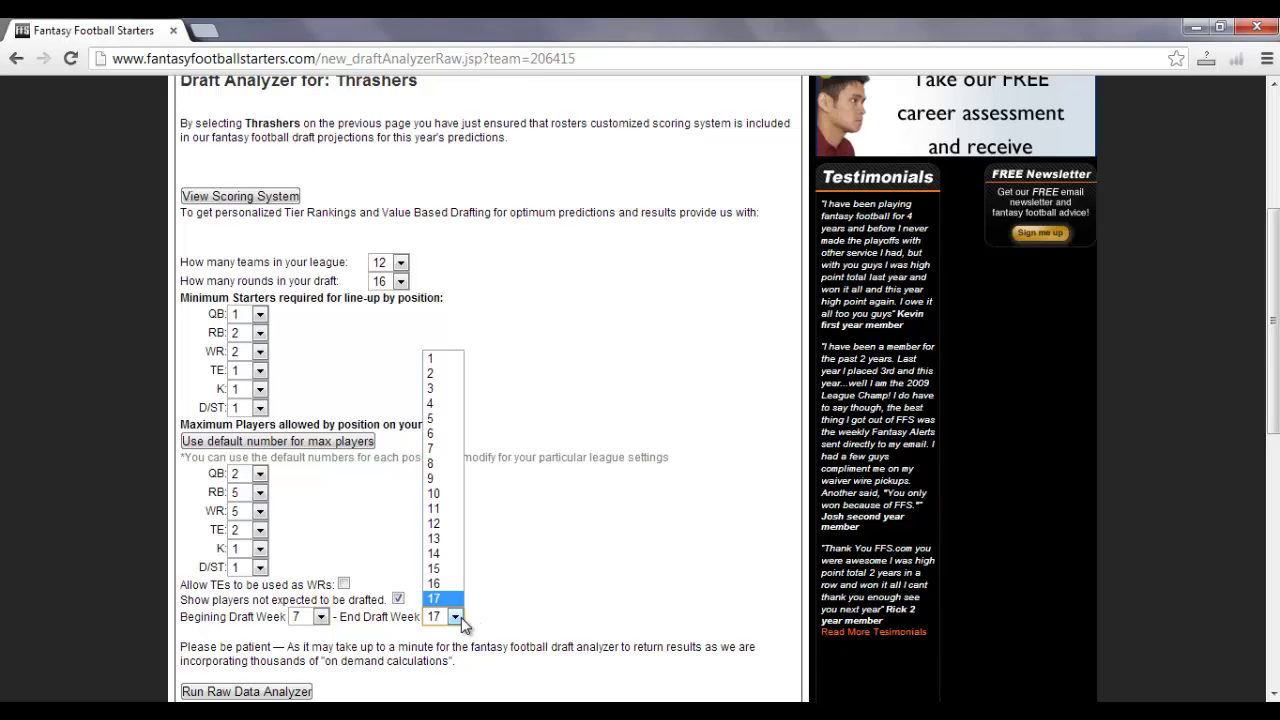
click(461, 617)
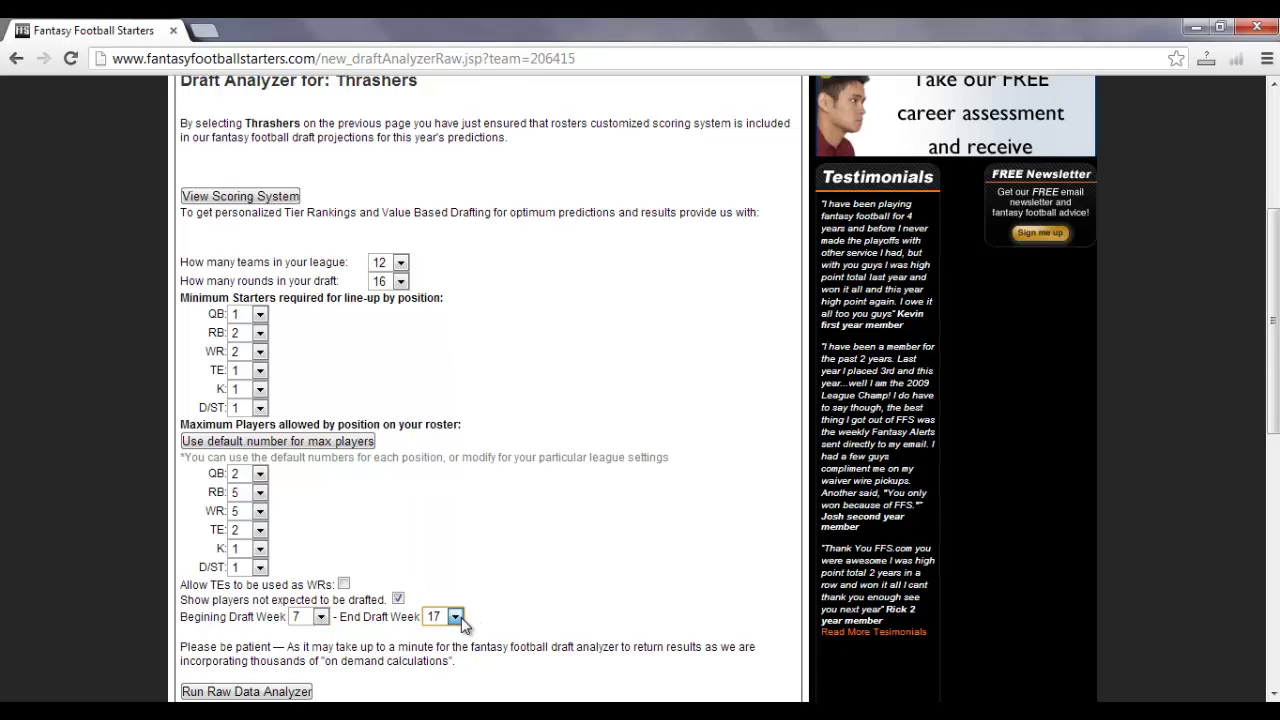
click(321, 618)
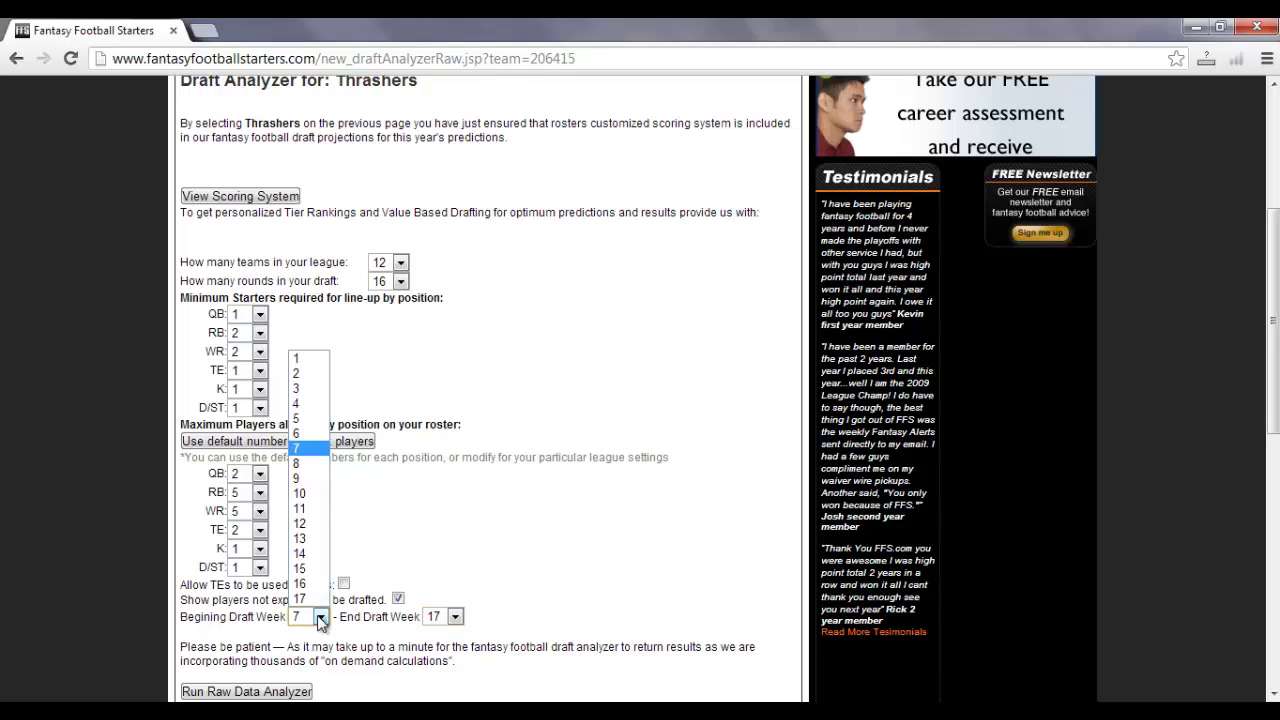
click(311, 364)
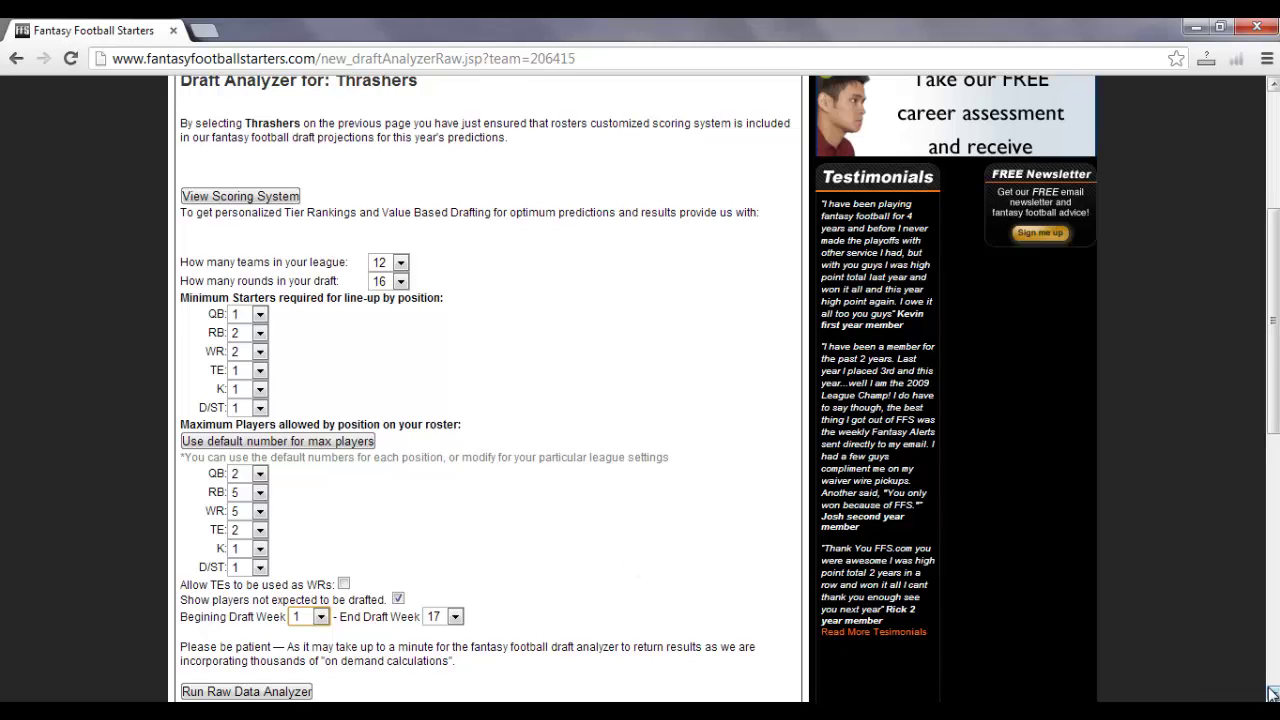
scroll(355, 580, down, 1)
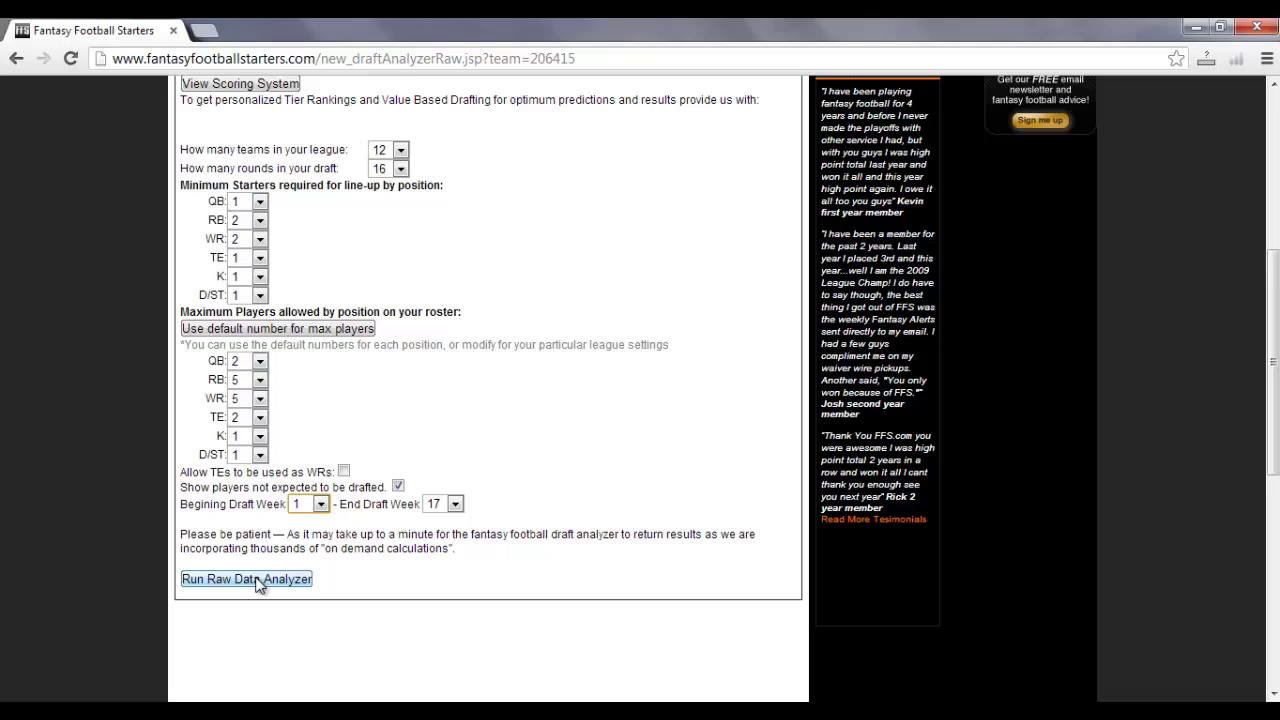
Step: Run the draft analysis and scroll down to the ranked player table
click(256, 584)
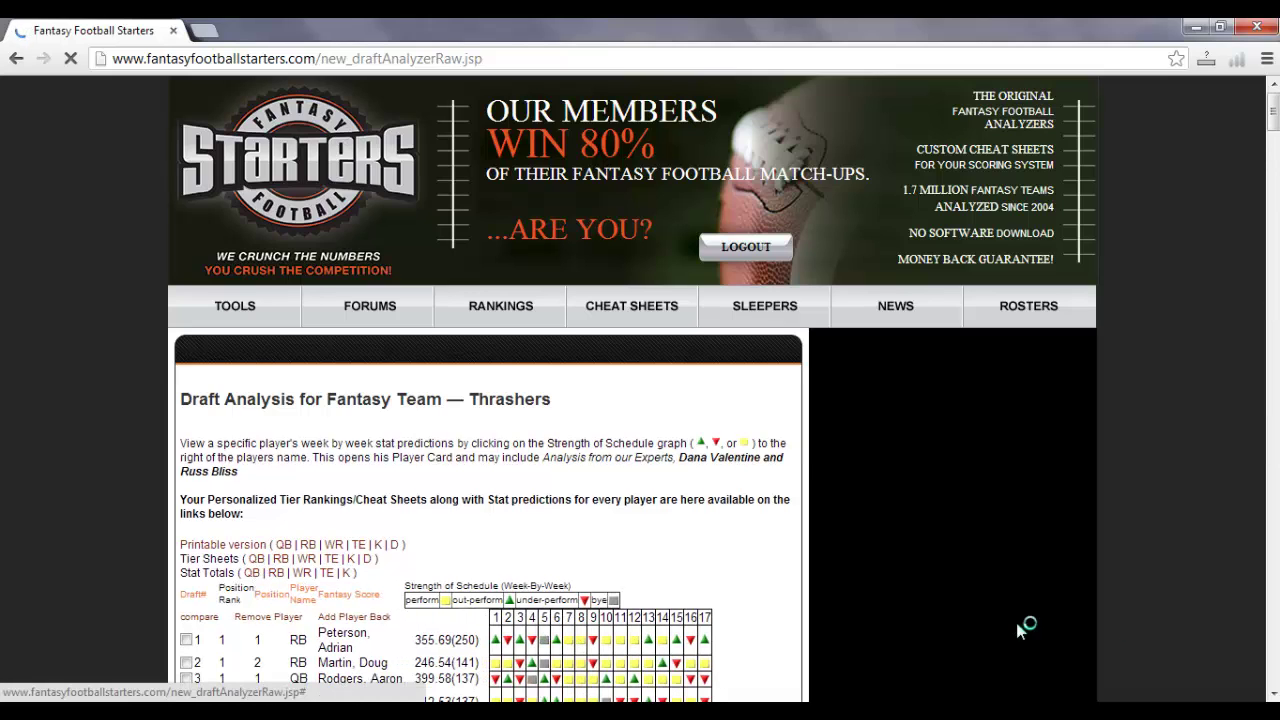
click(1273, 693)
click(1273, 693)
click(1273, 693)
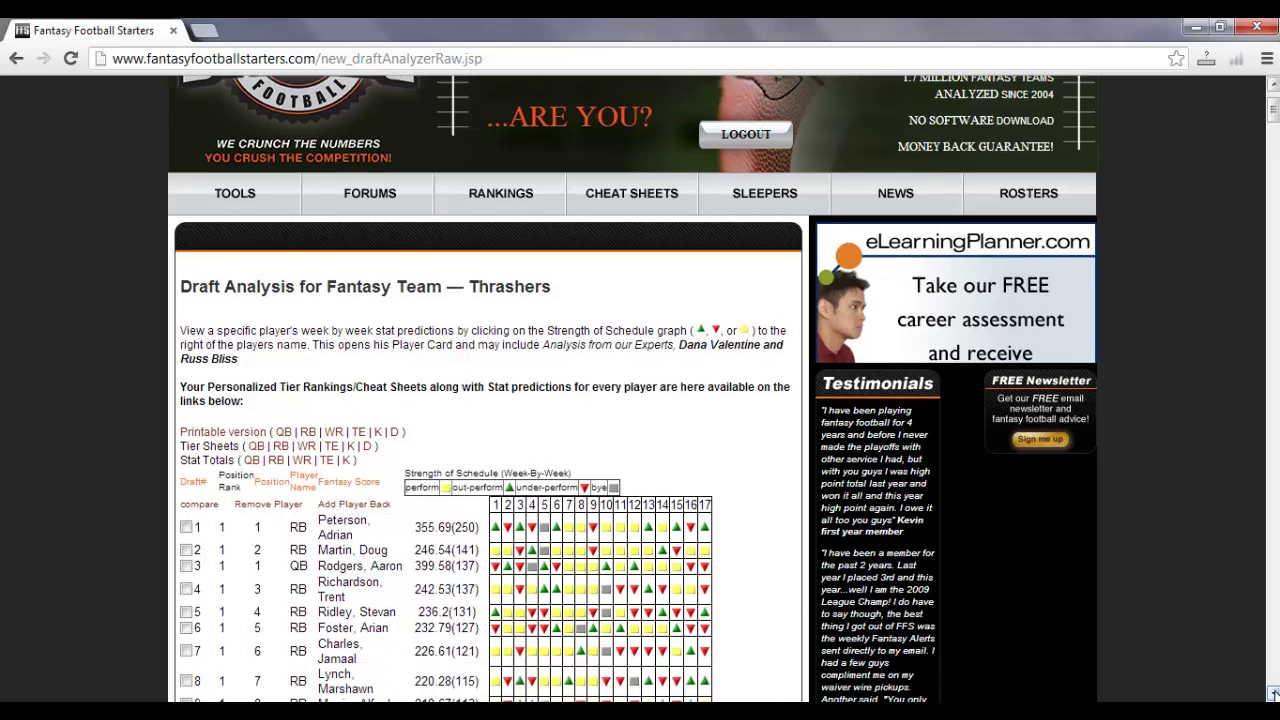
click(1273, 693)
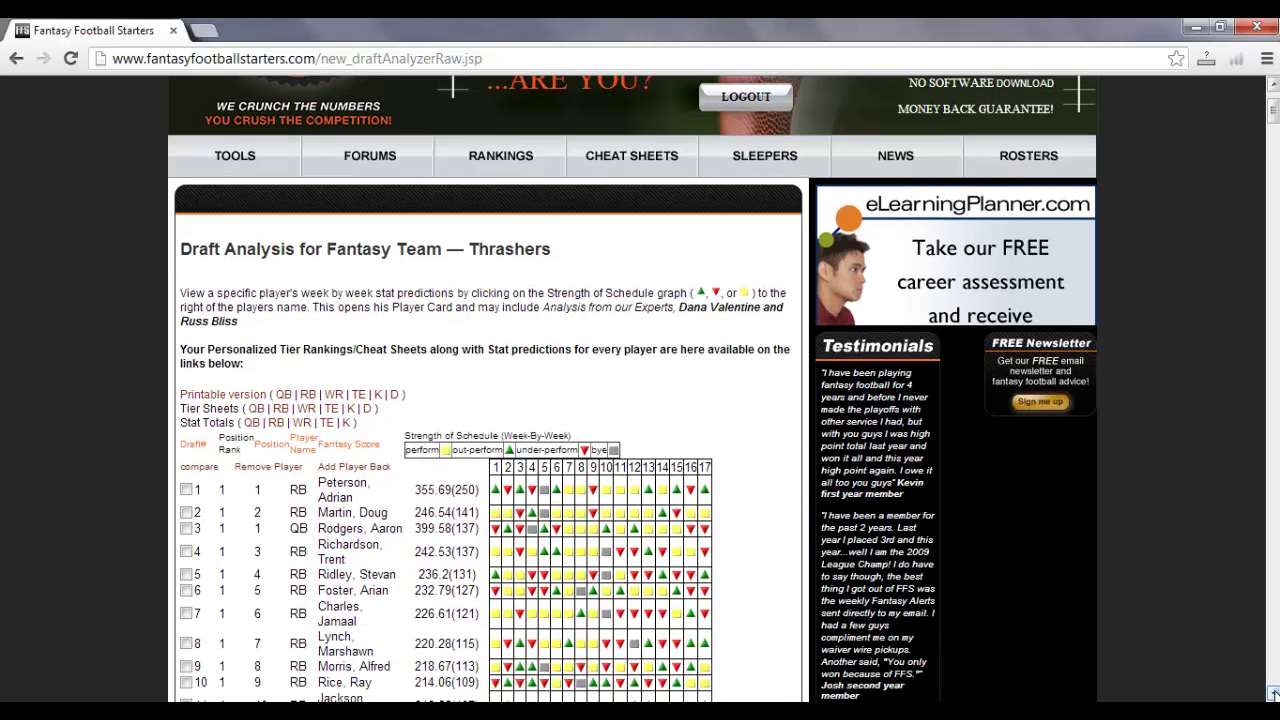
Step: View the printable QB cheat sheet, hiding and re-showing its strength-of-schedule grid, then return to the board
click(284, 397)
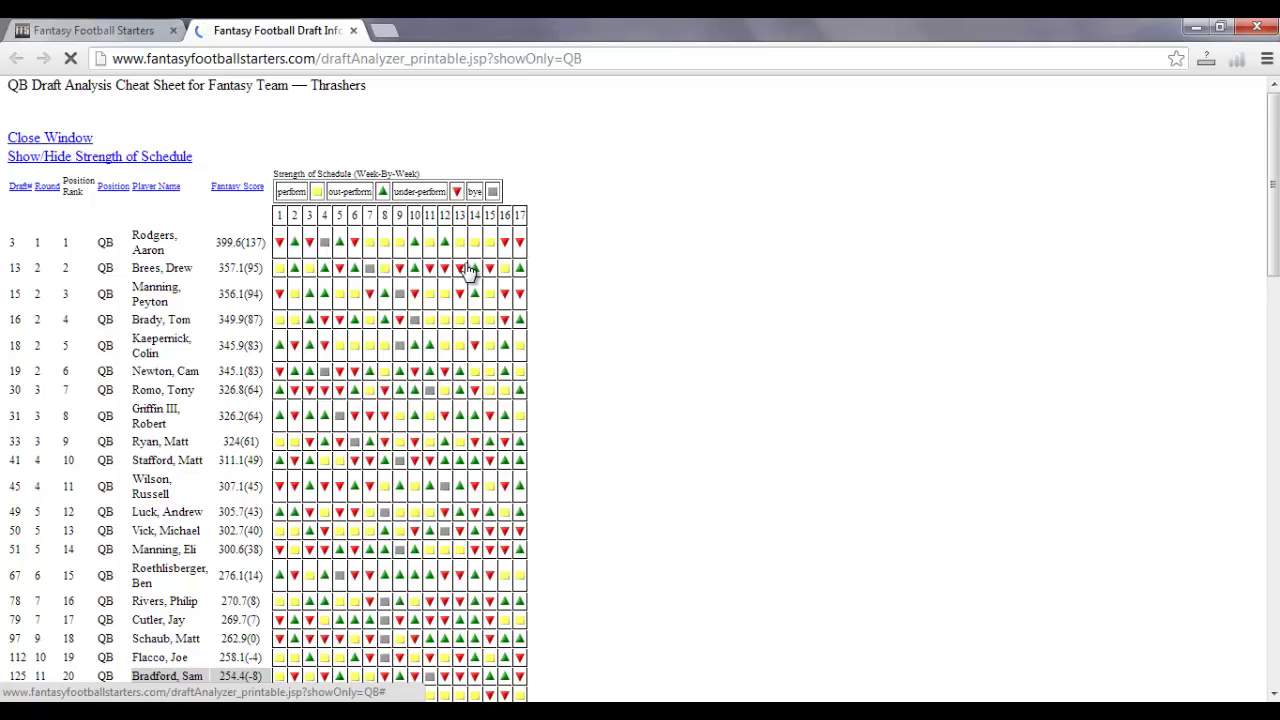
click(145, 163)
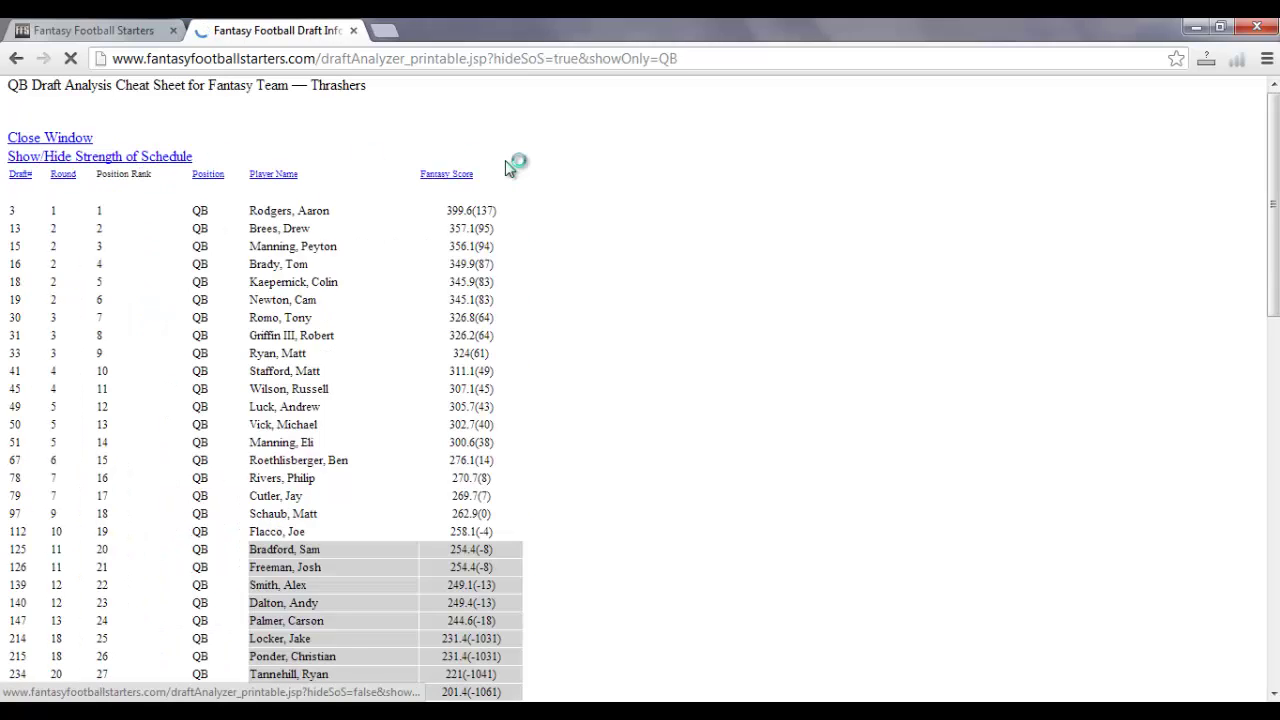
click(117, 162)
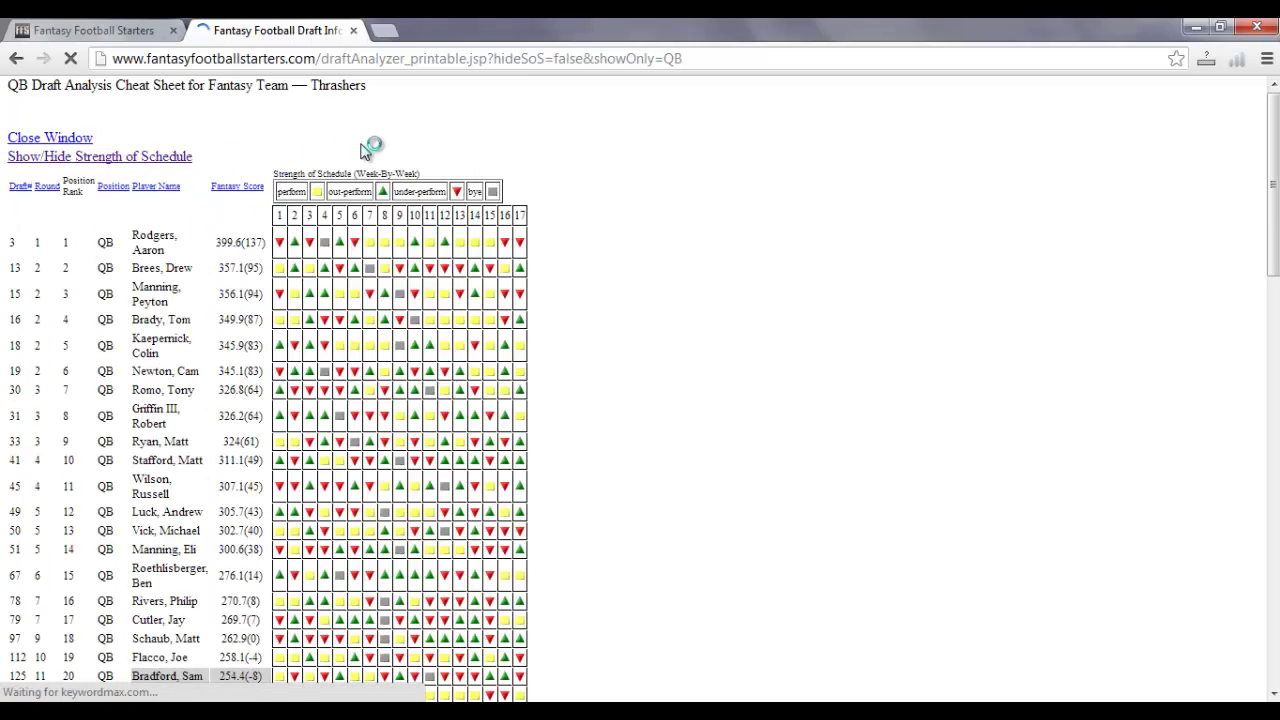
click(101, 34)
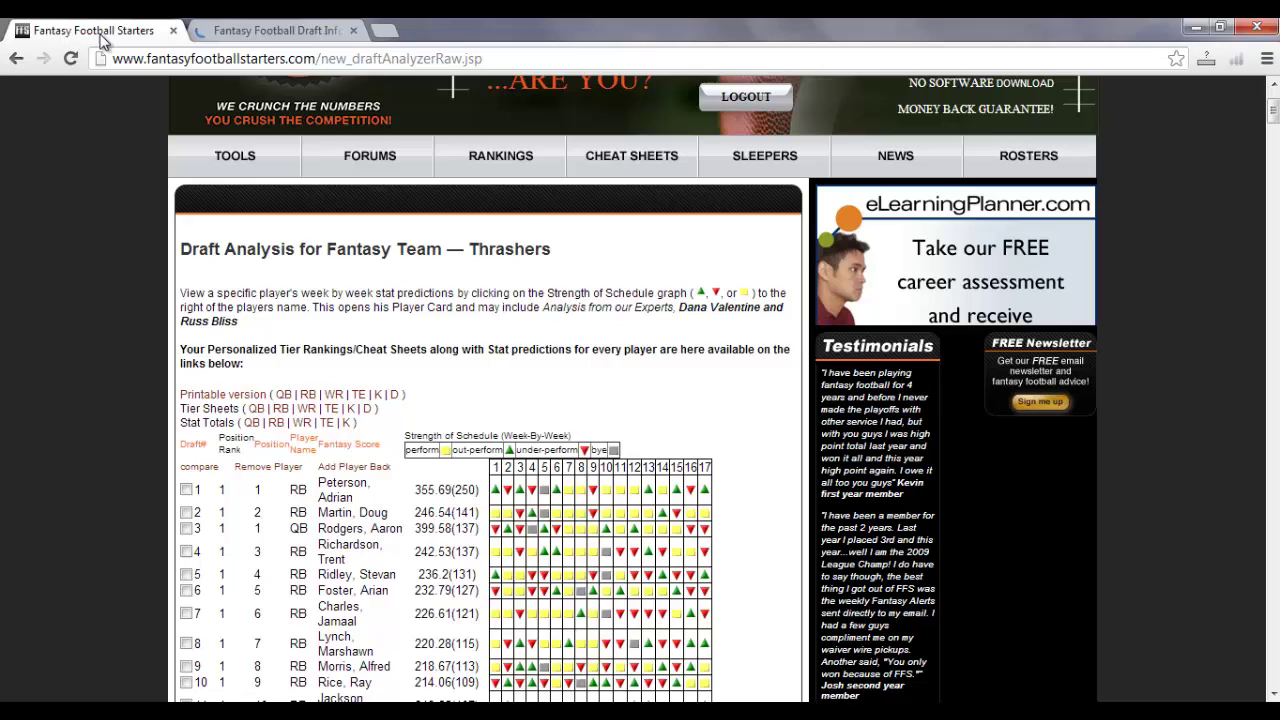
Step: Review the QB tier cheat sheet, then switch back to the draft board tab
click(257, 418)
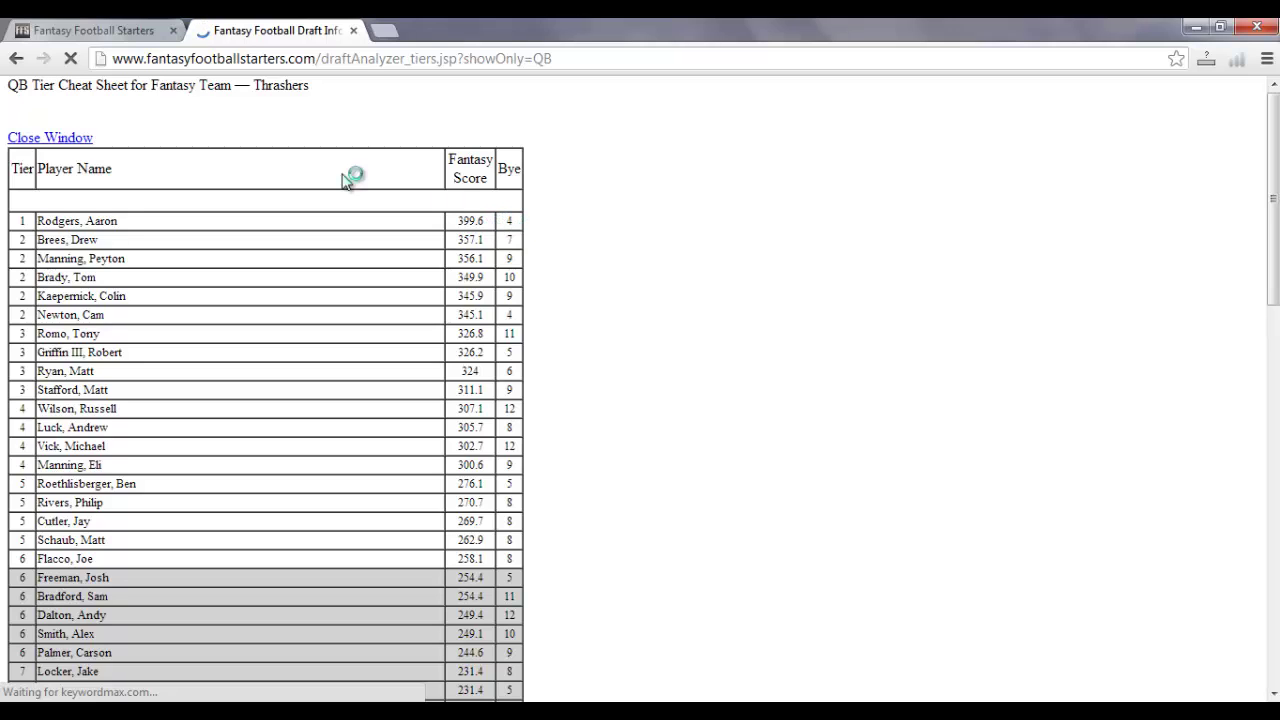
click(90, 30)
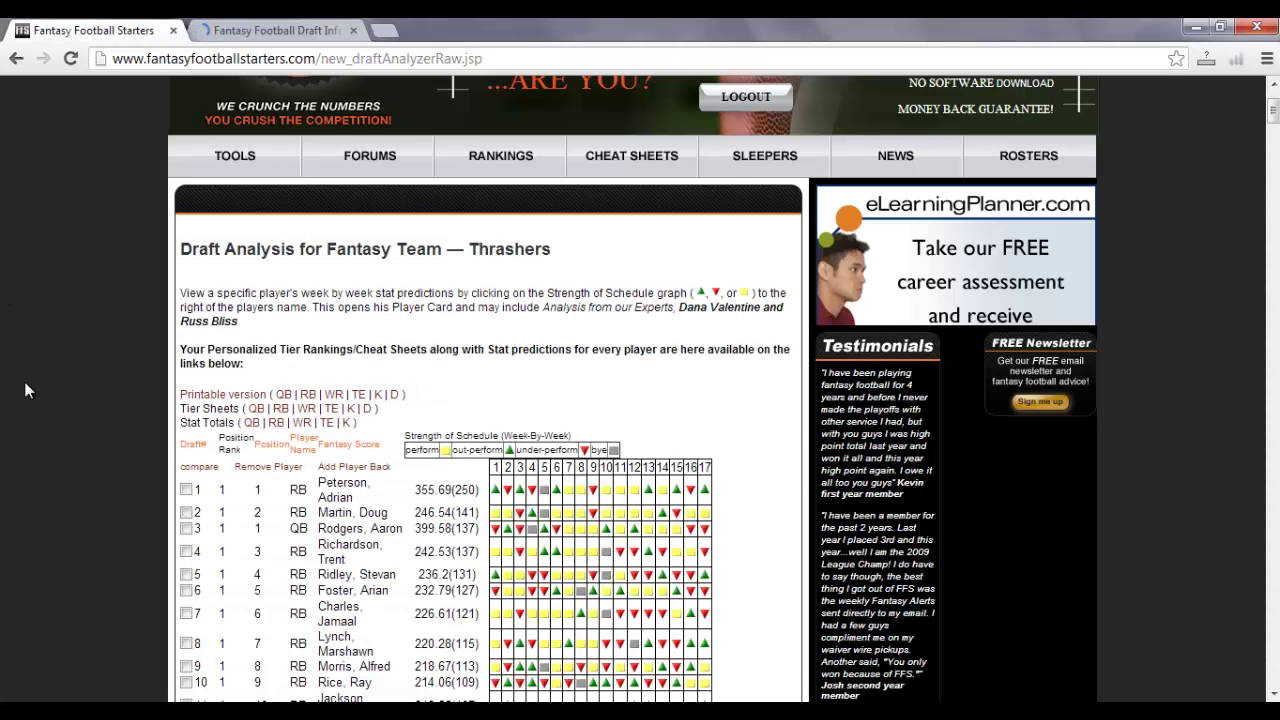
Step: View the QB stat totals table, then return to the draft board and scroll down the player list
click(252, 423)
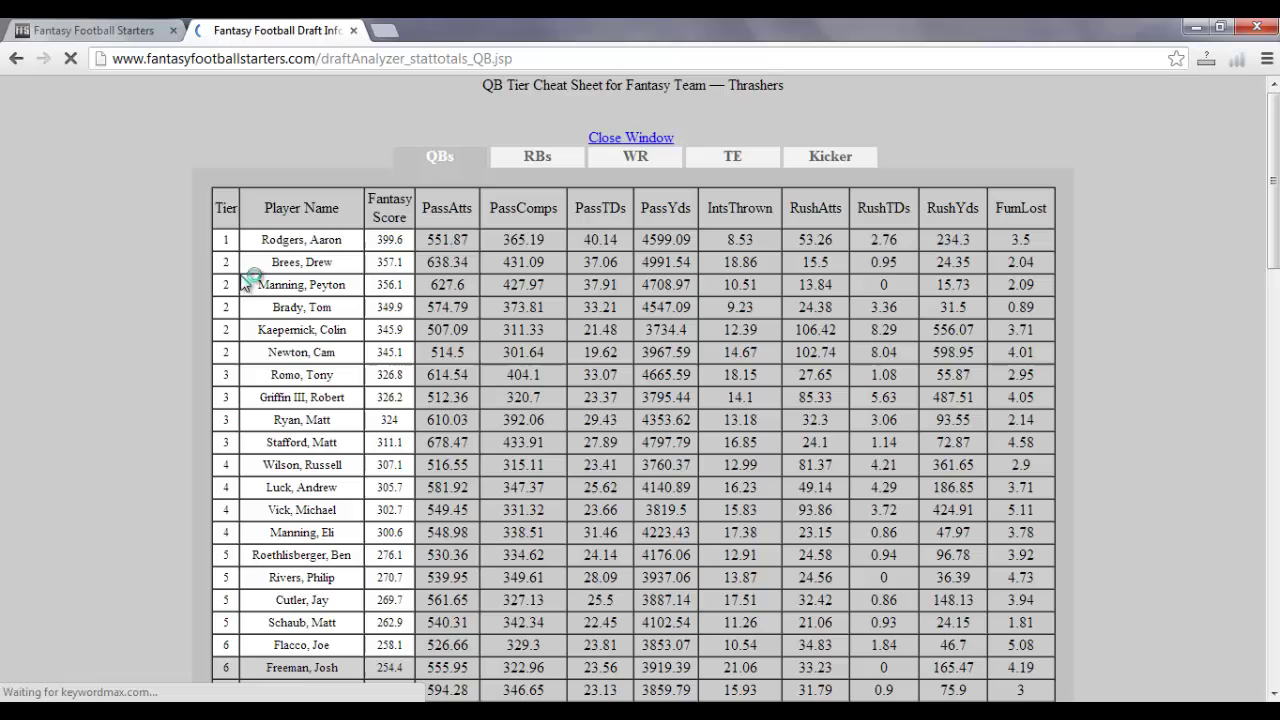
click(98, 38)
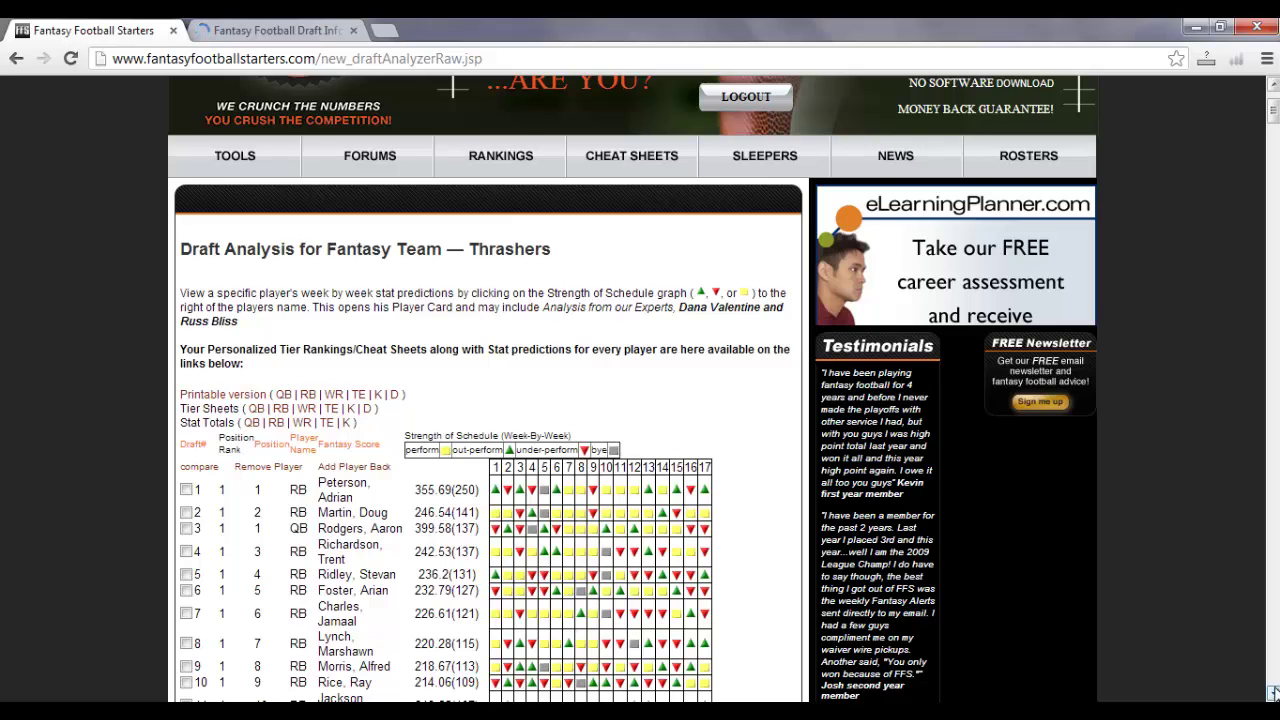
click(1272, 692)
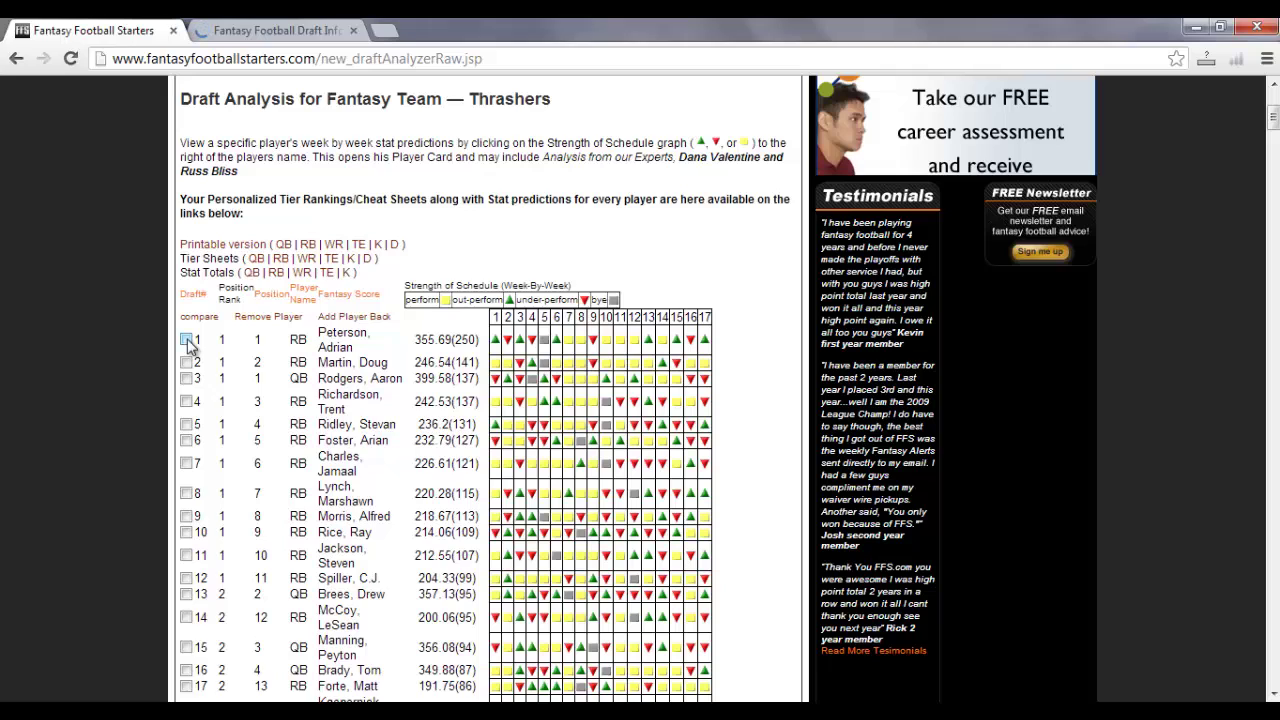
Step: Compare the draft #1 and #5 running backs side by side, then go back to the full board
click(186, 425)
click(199, 320)
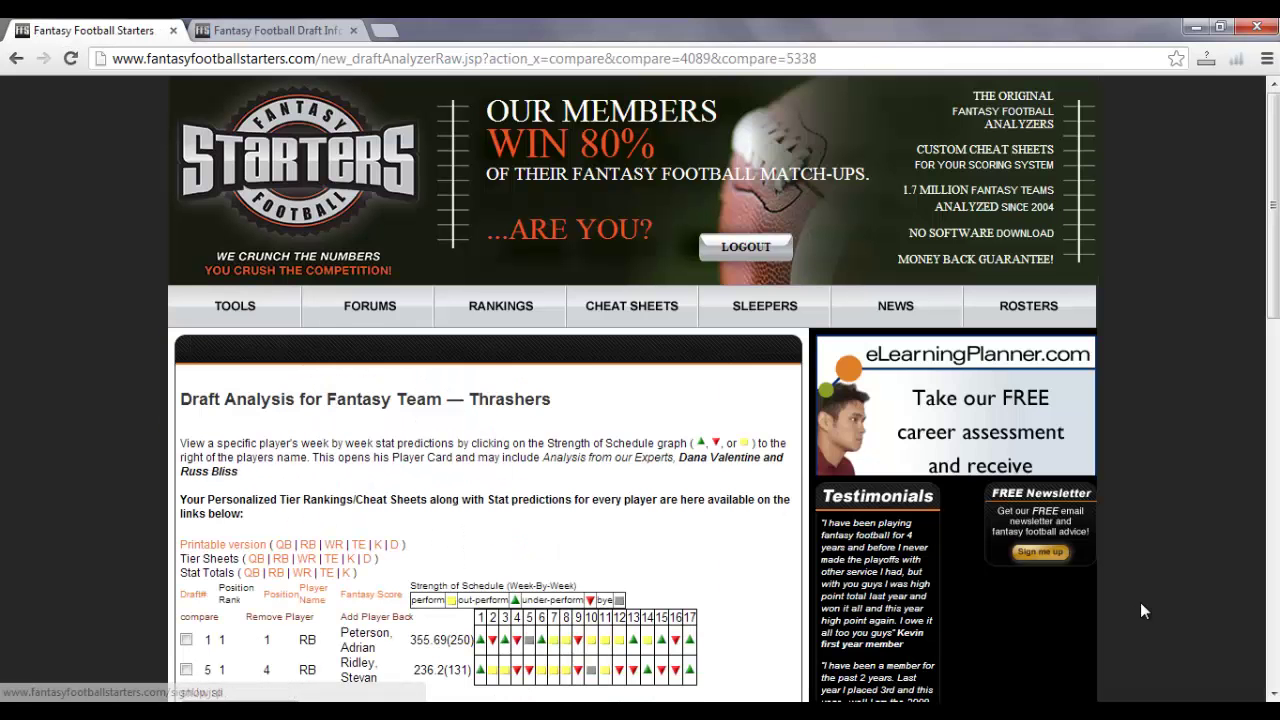
scroll(1273, 694, down, 1)
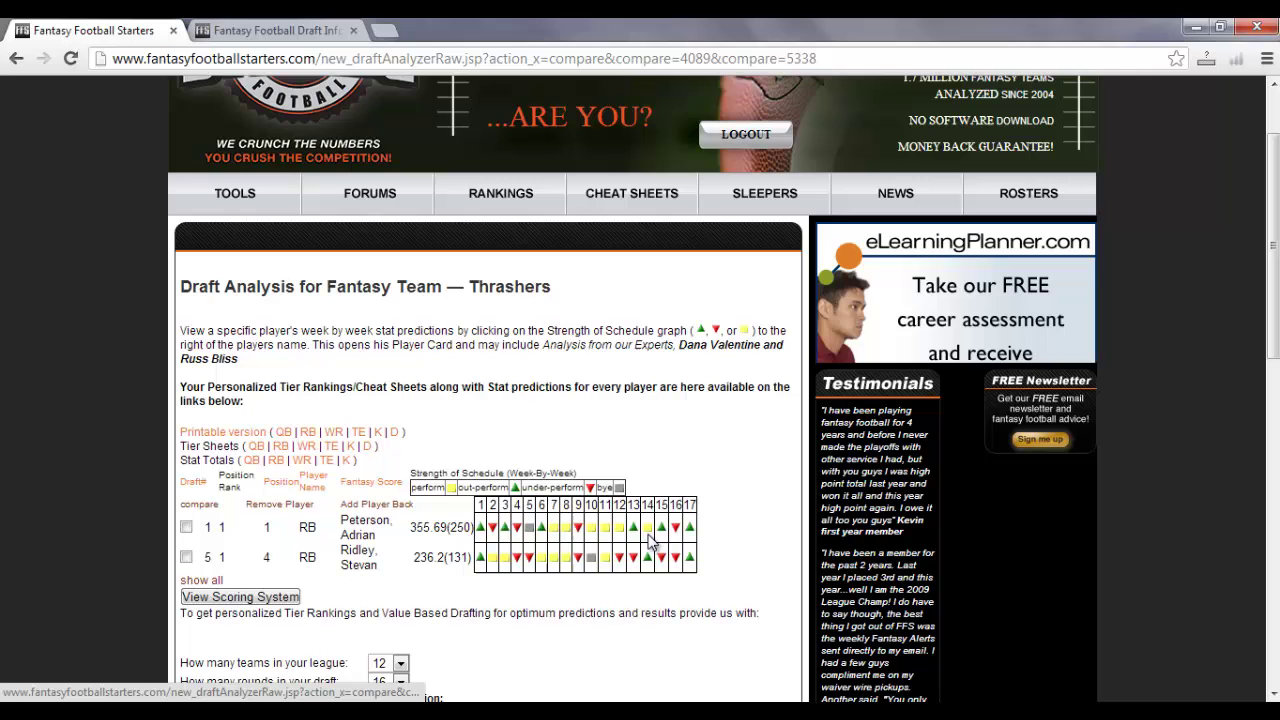
click(16, 58)
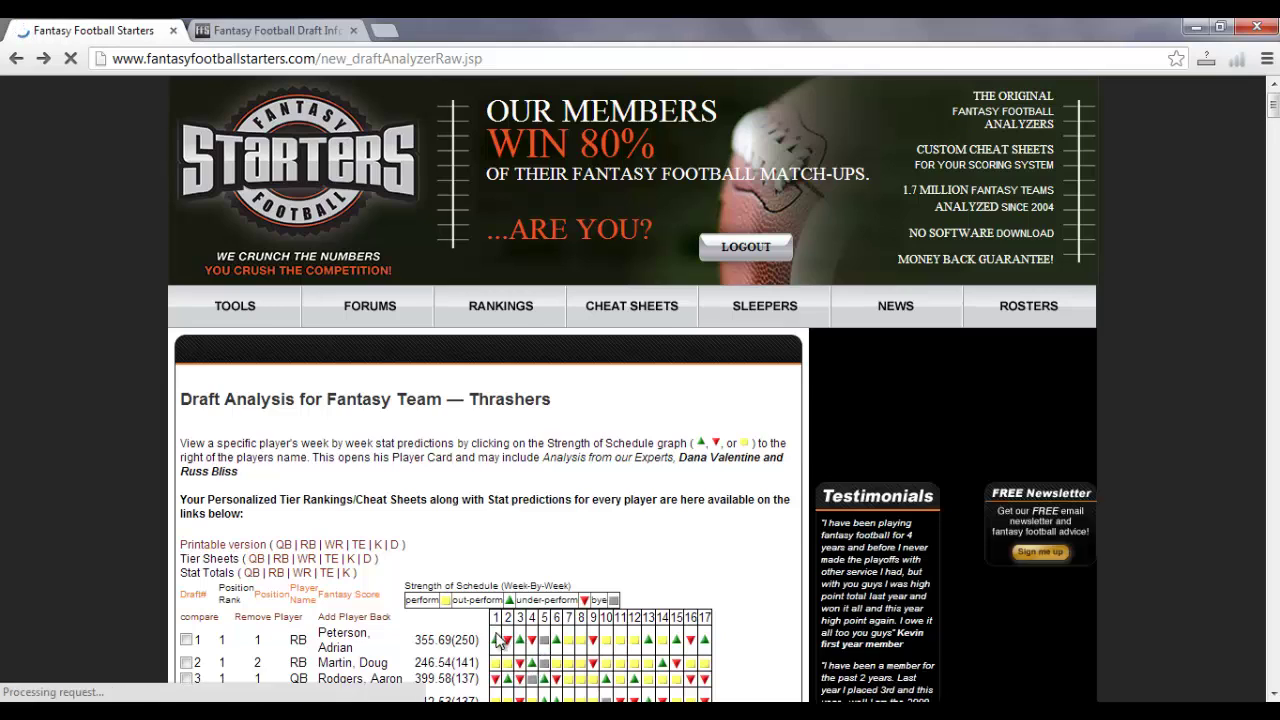
scroll(505, 640, down, 3)
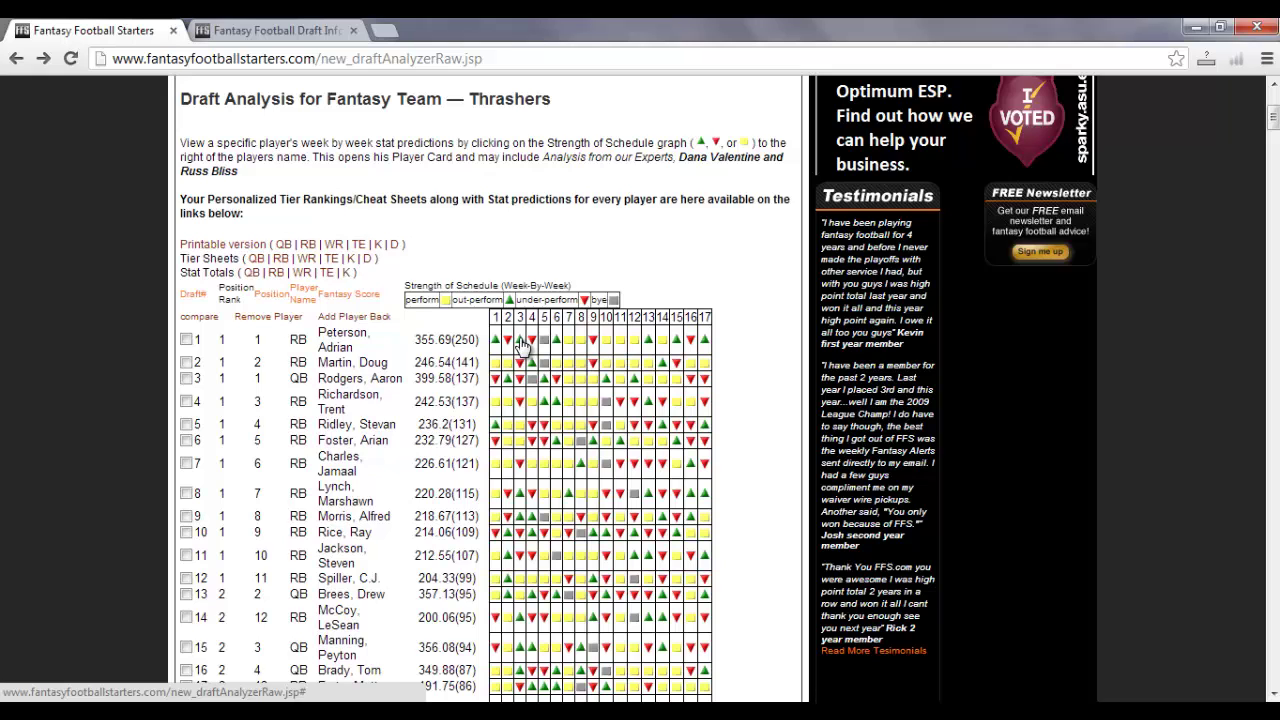
click(521, 345)
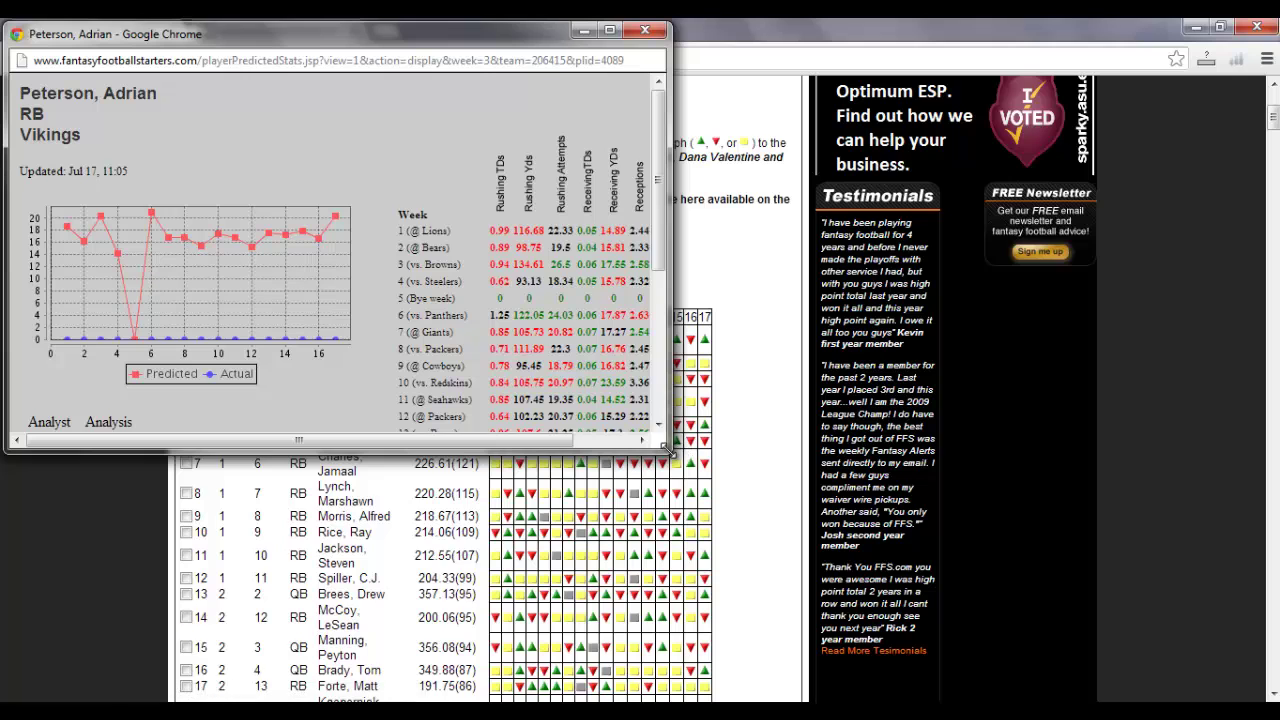
drag(666, 450, 1118, 690)
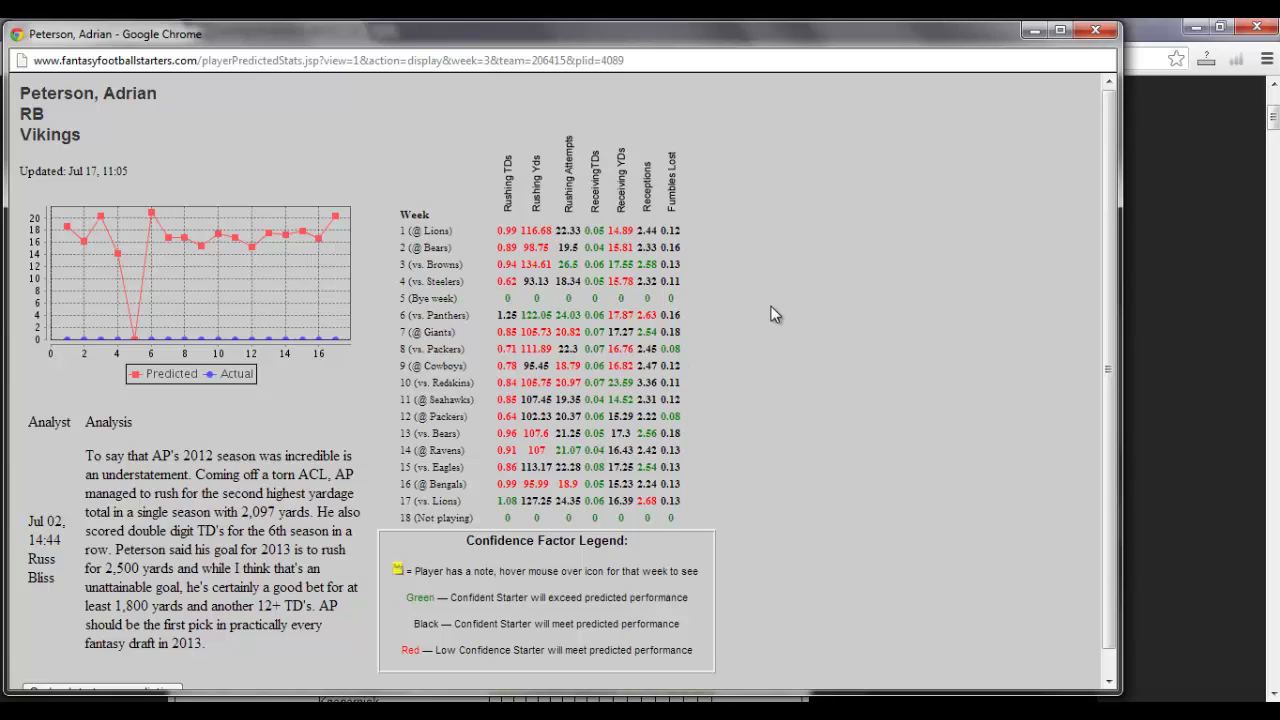
click(1094, 33)
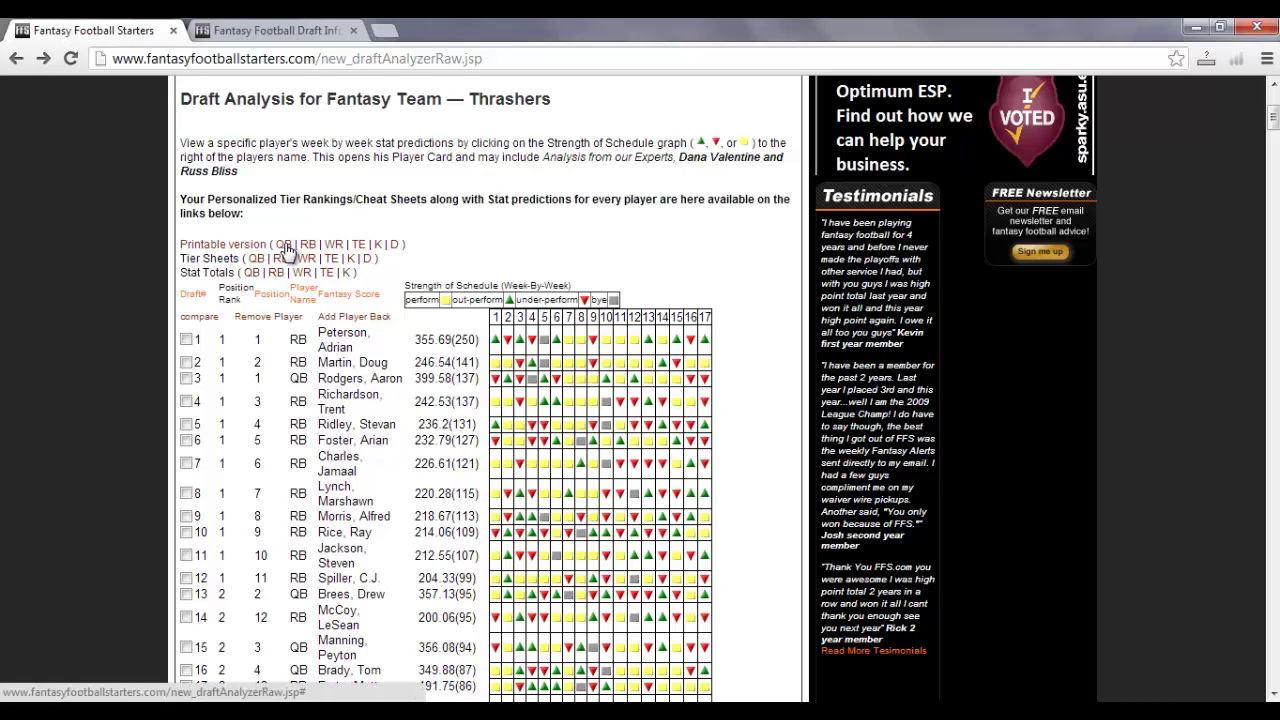
Step: Reopen the printable QB cheat sheet, toggle its strength-of-schedule grid off and on, then return
click(285, 246)
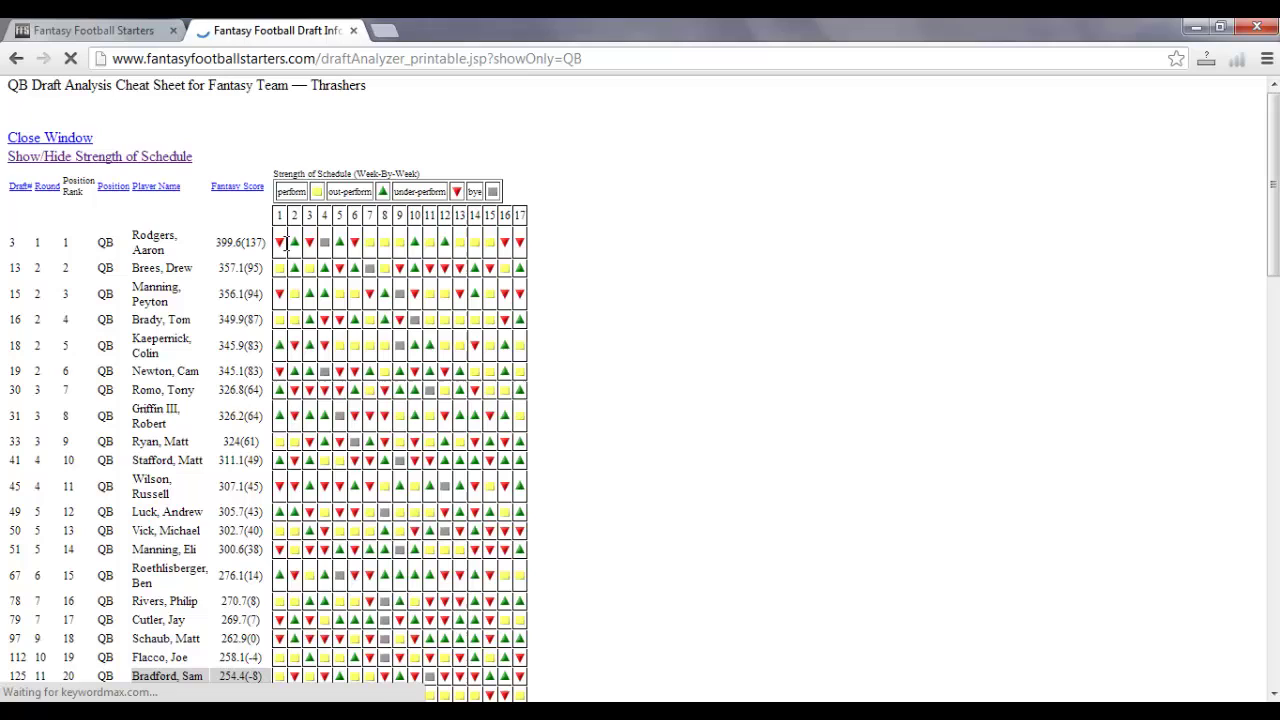
click(77, 158)
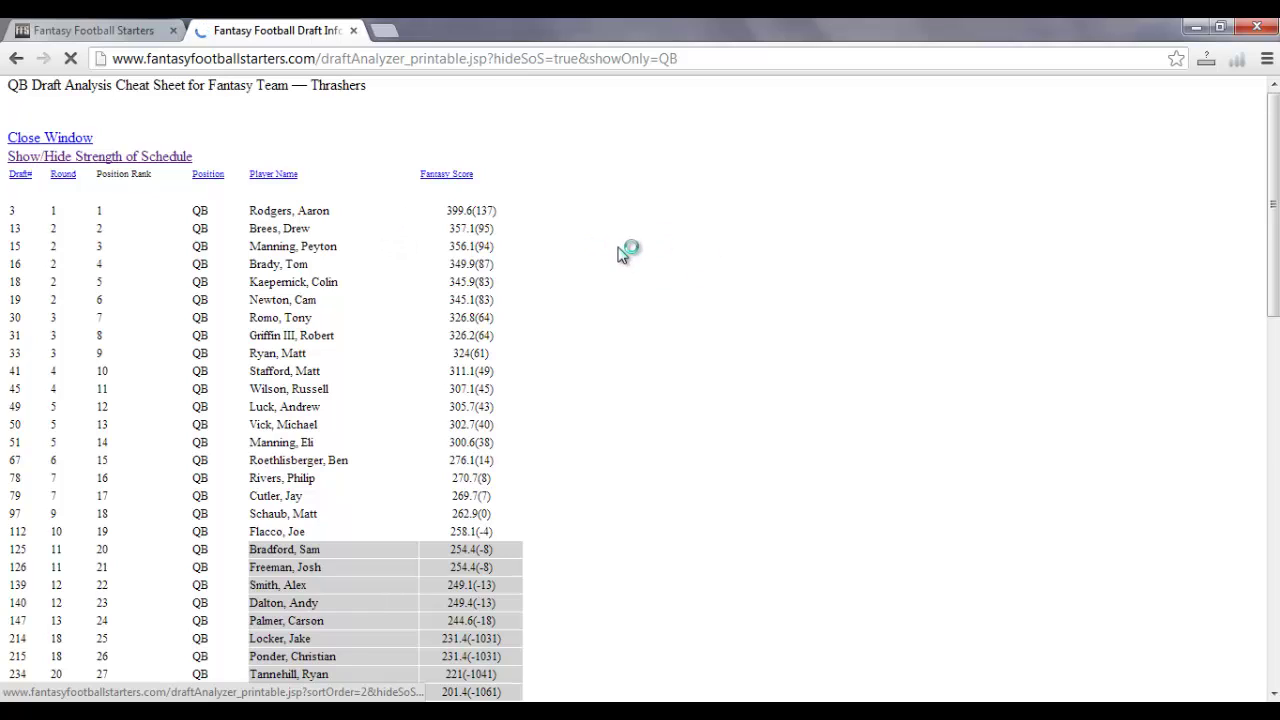
click(119, 160)
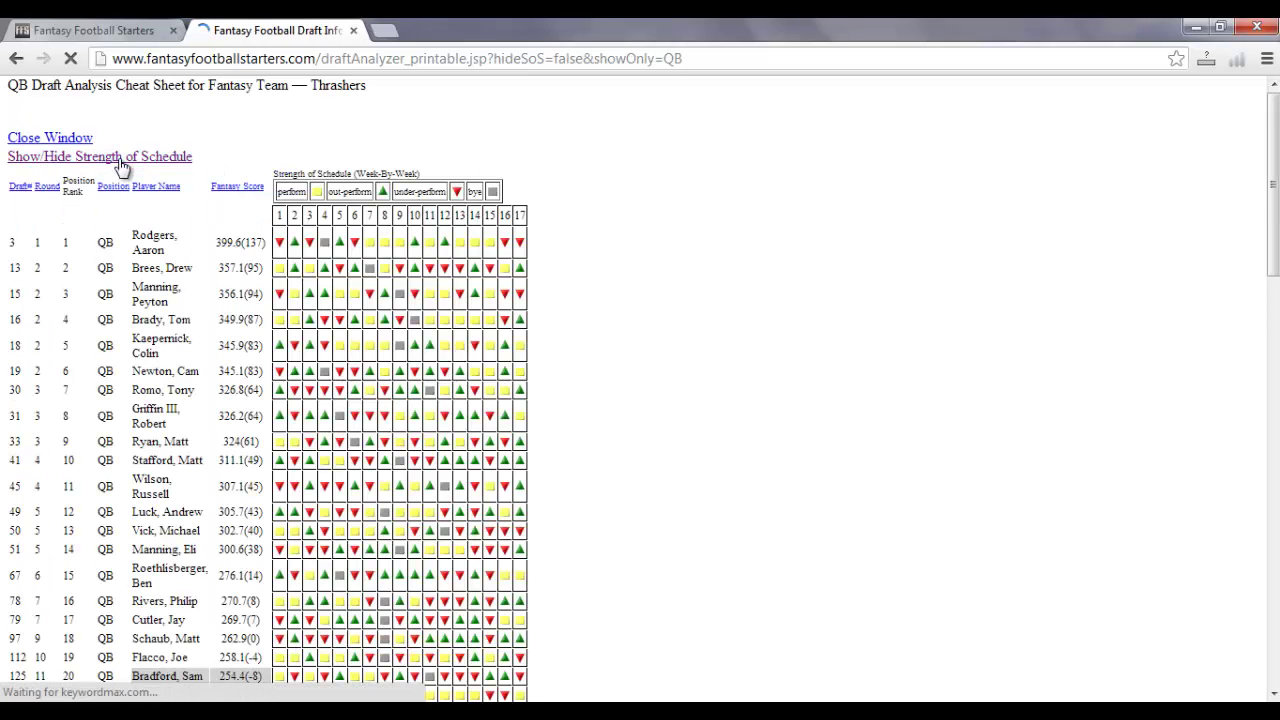
click(70, 32)
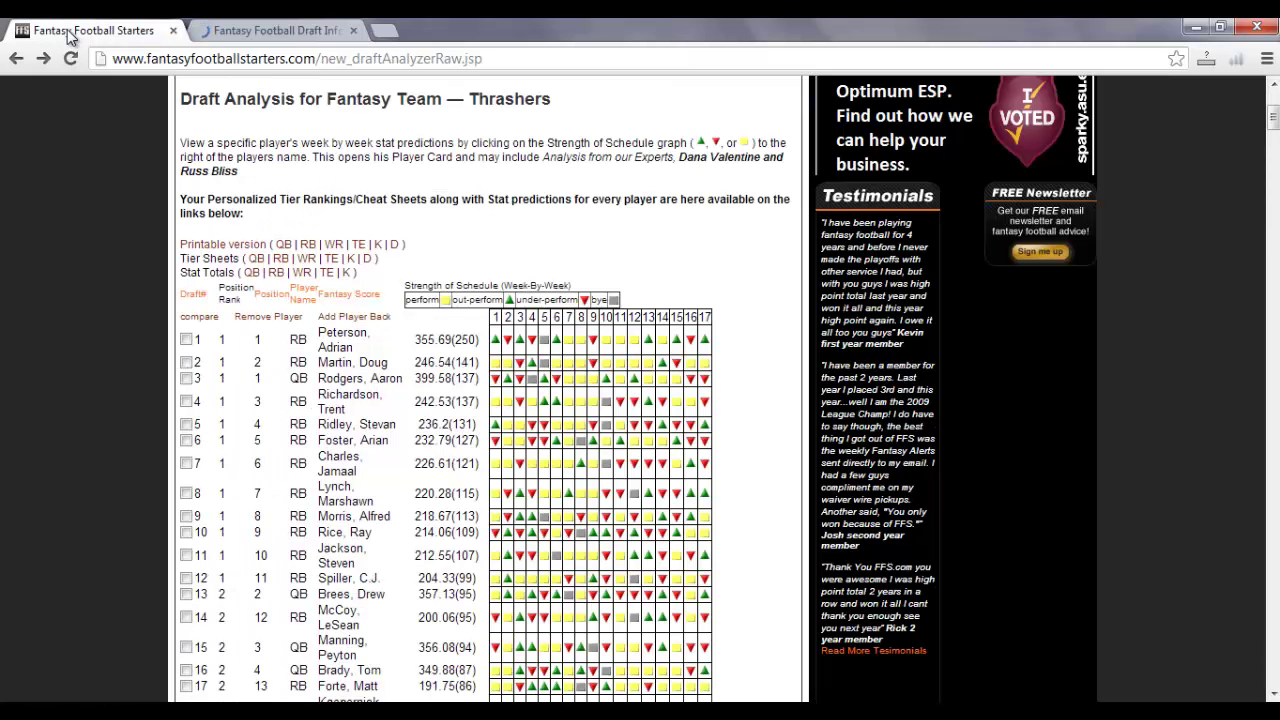
Step: Check the QB tier cheat sheet, then go back to the Thrashers draft analysis board
click(257, 260)
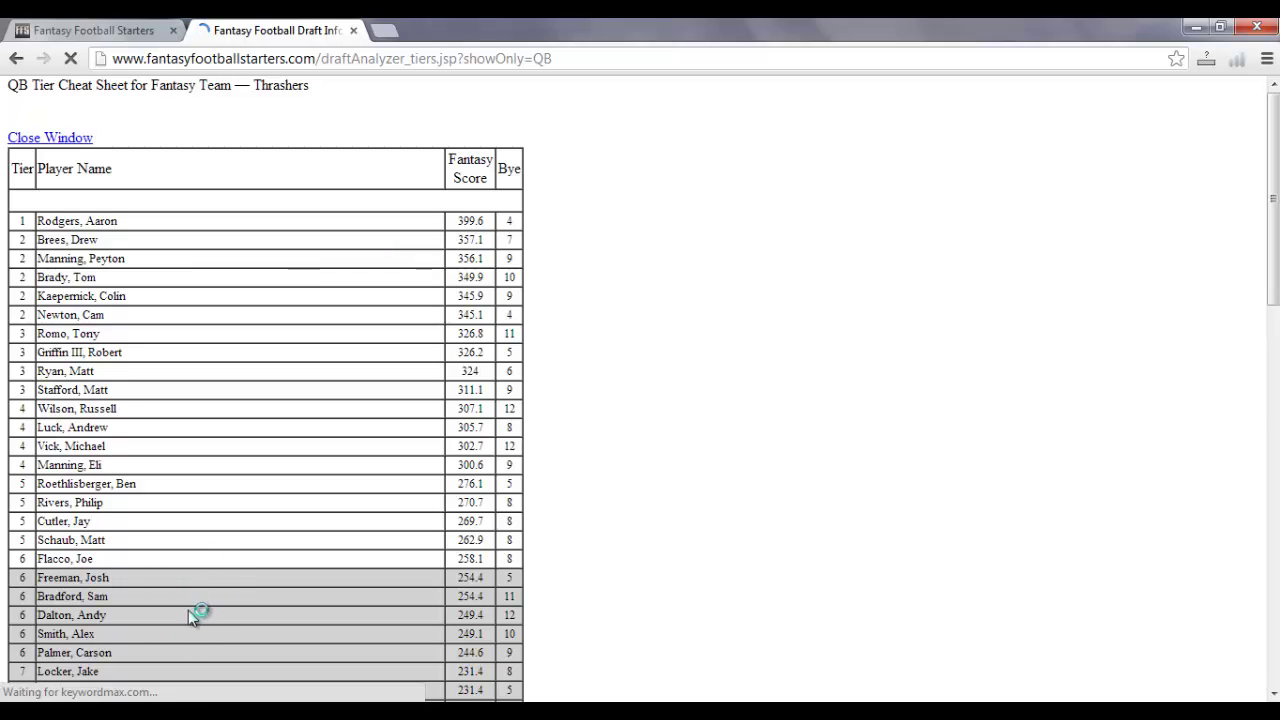
click(14, 60)
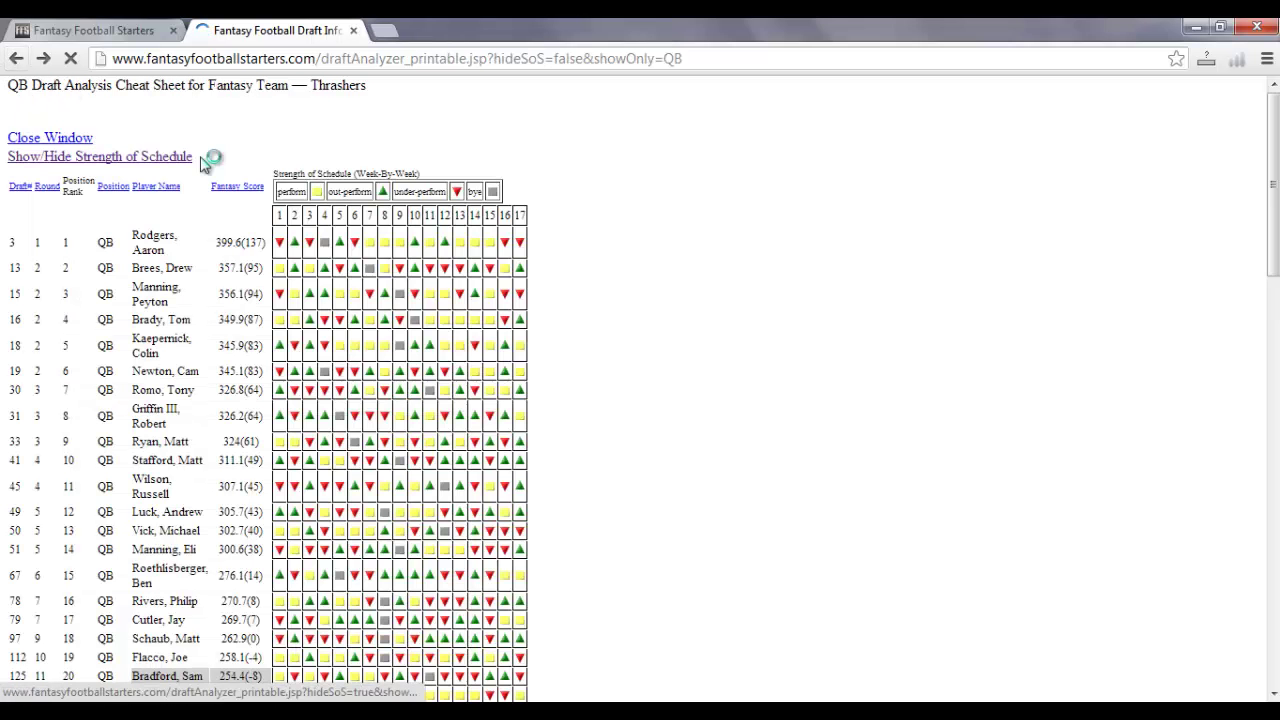
click(100, 31)
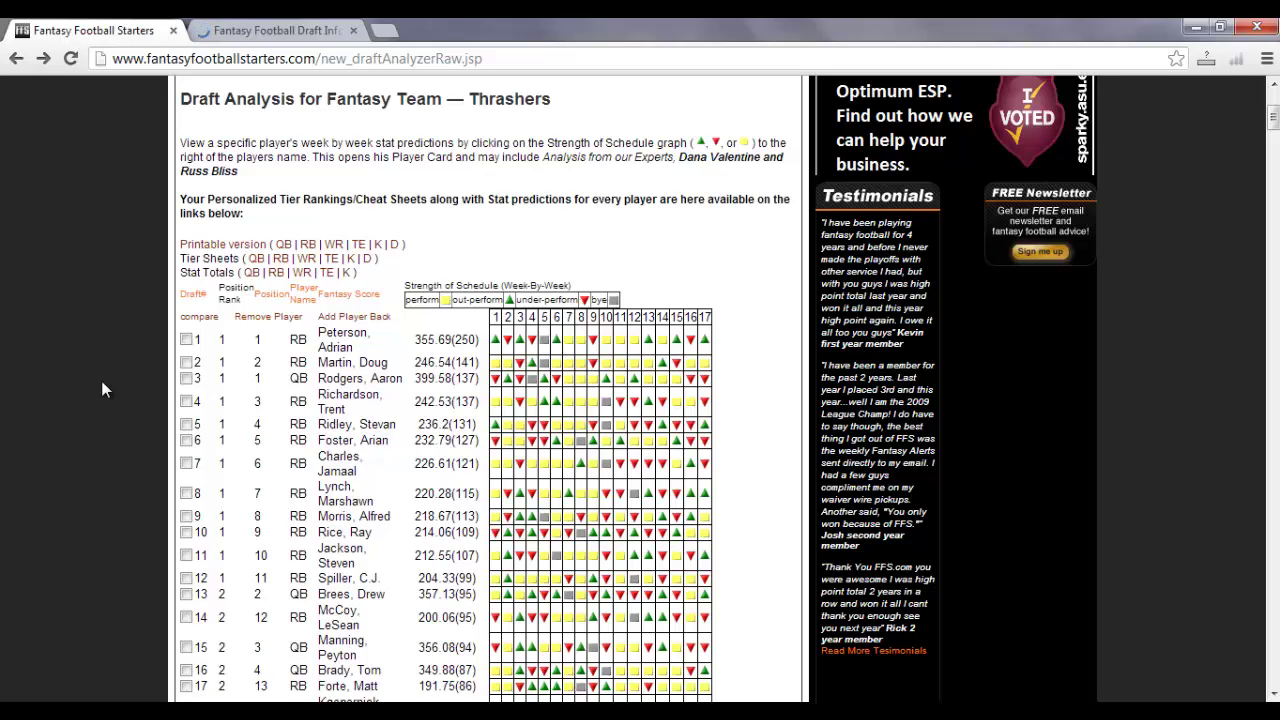
Step: Select Adrian Peterson and remove him from the board as drafted
click(186, 340)
click(270, 320)
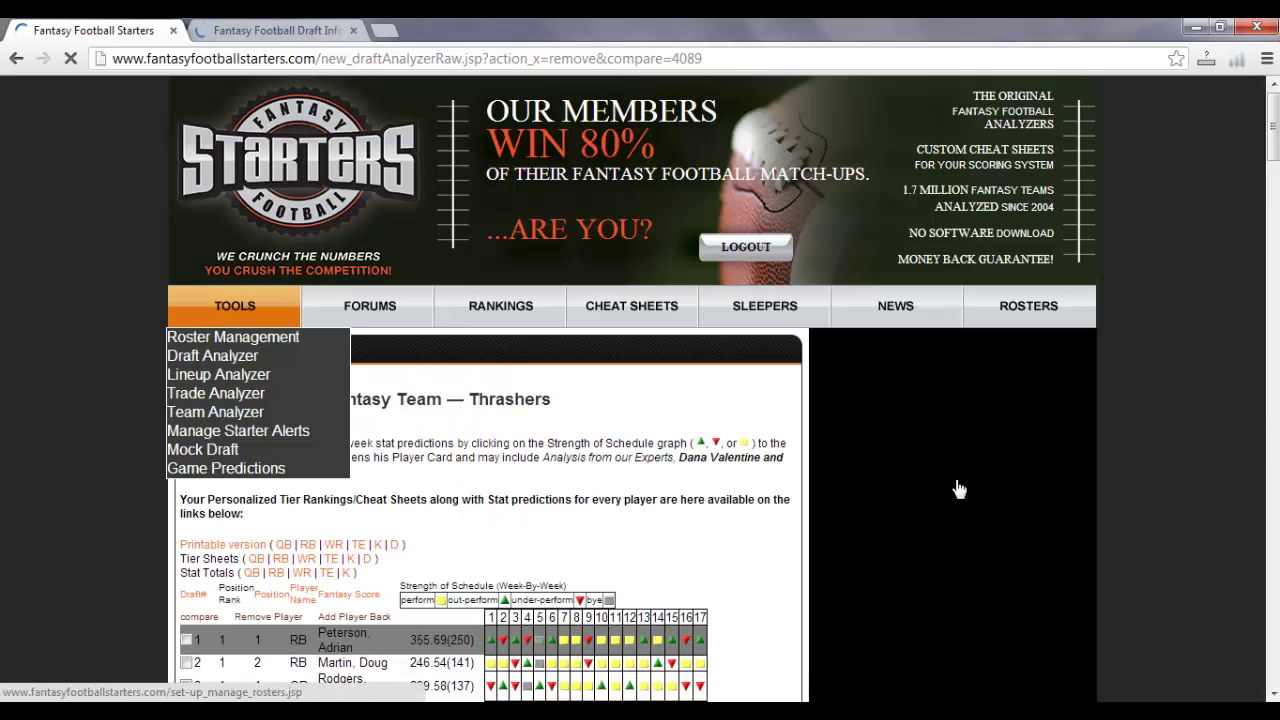
click(1272, 693)
click(1272, 693)
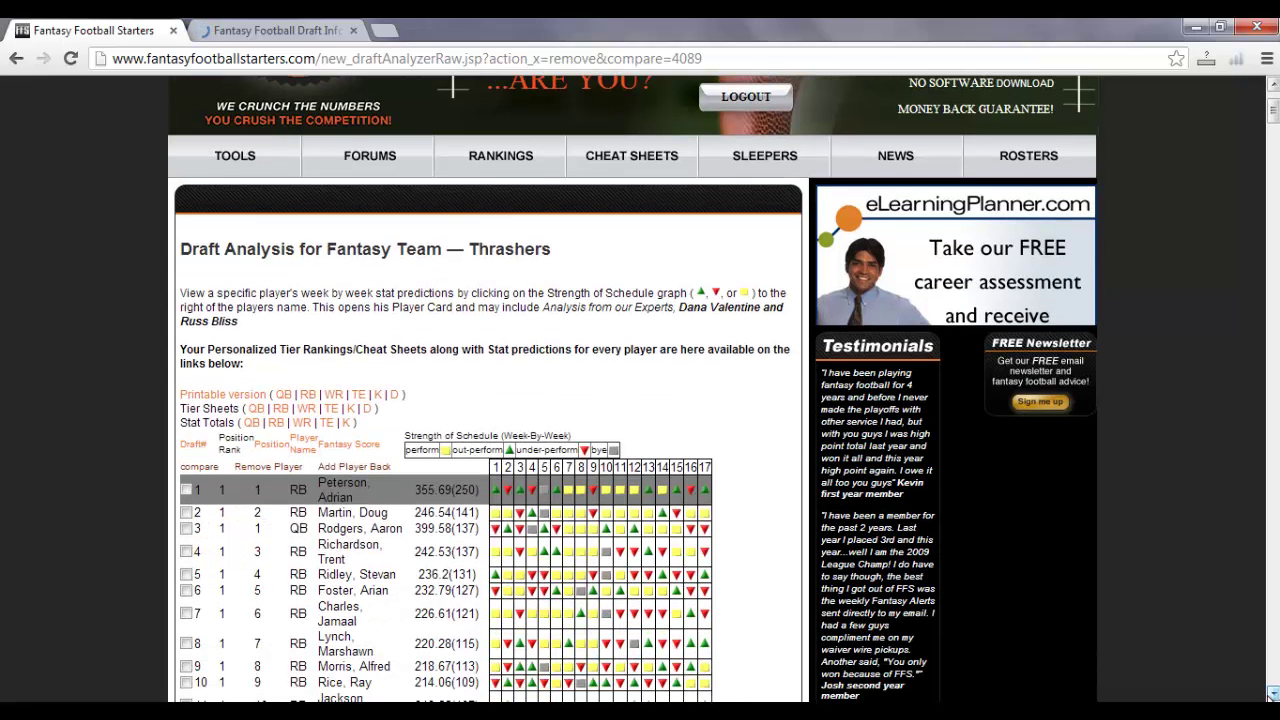
Step: Check that Peterson is gone from the RB printable cheat sheet and the RB tier sheet
click(307, 395)
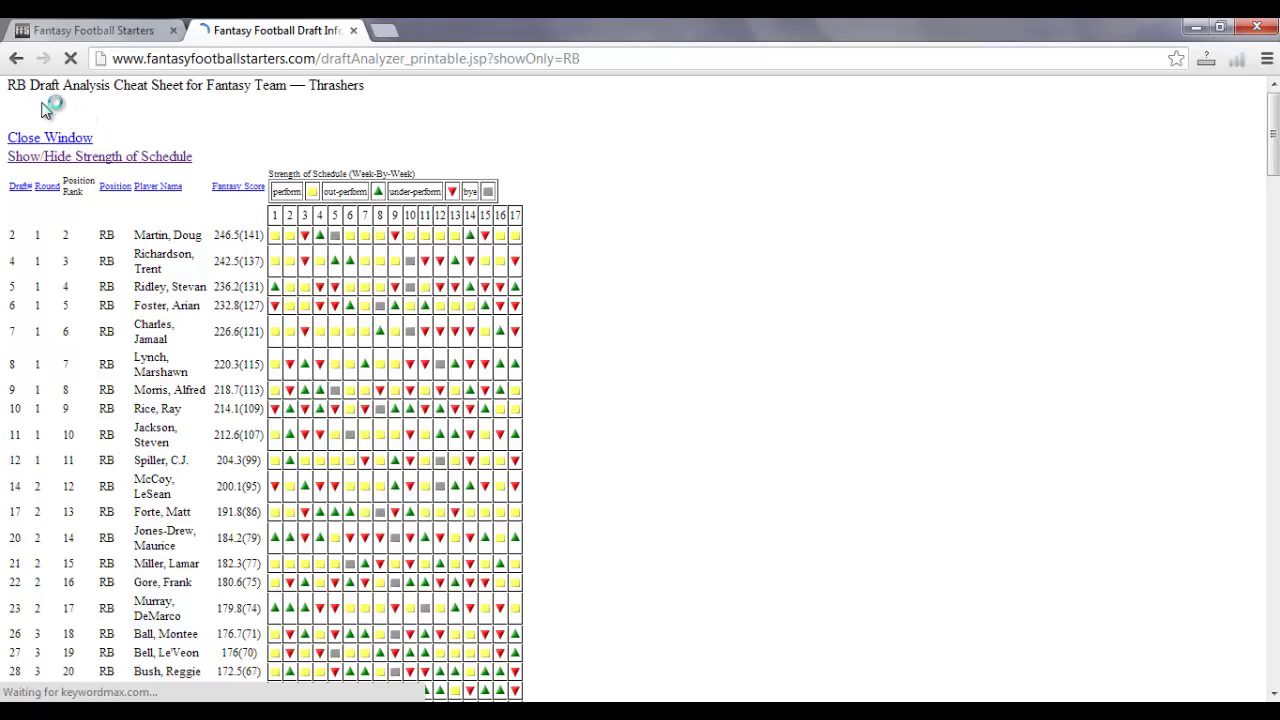
click(66, 30)
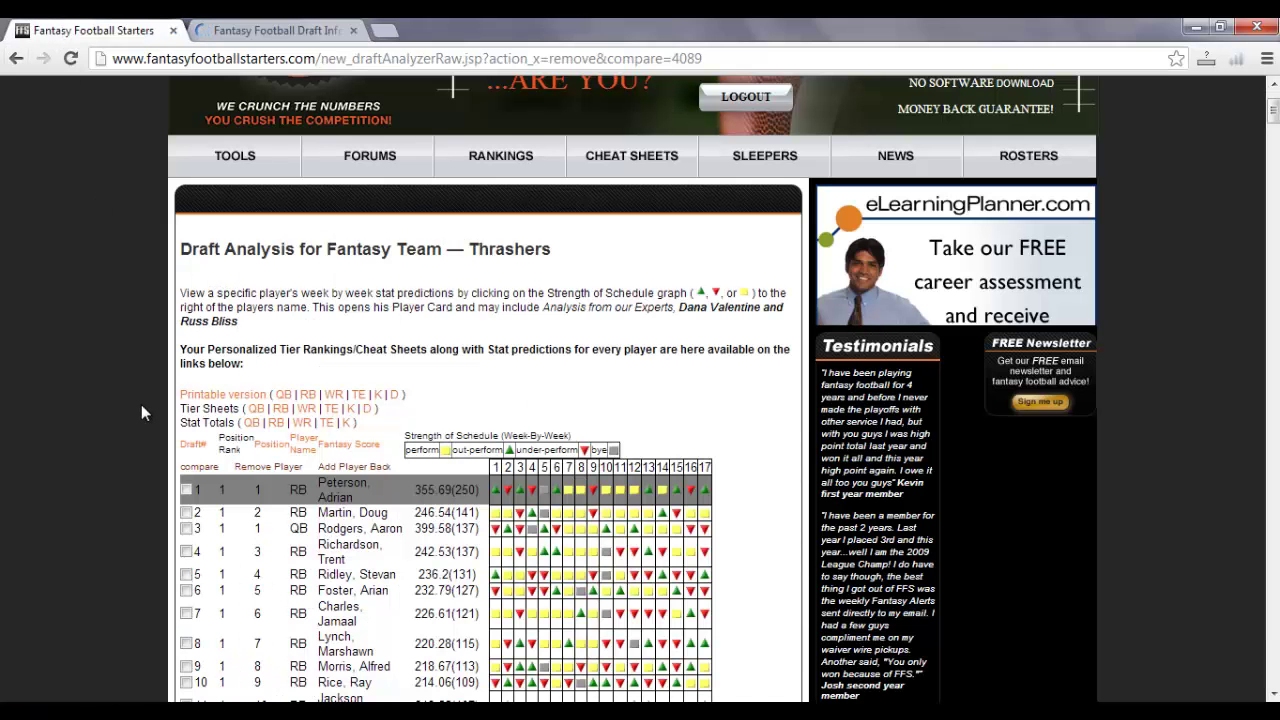
click(281, 418)
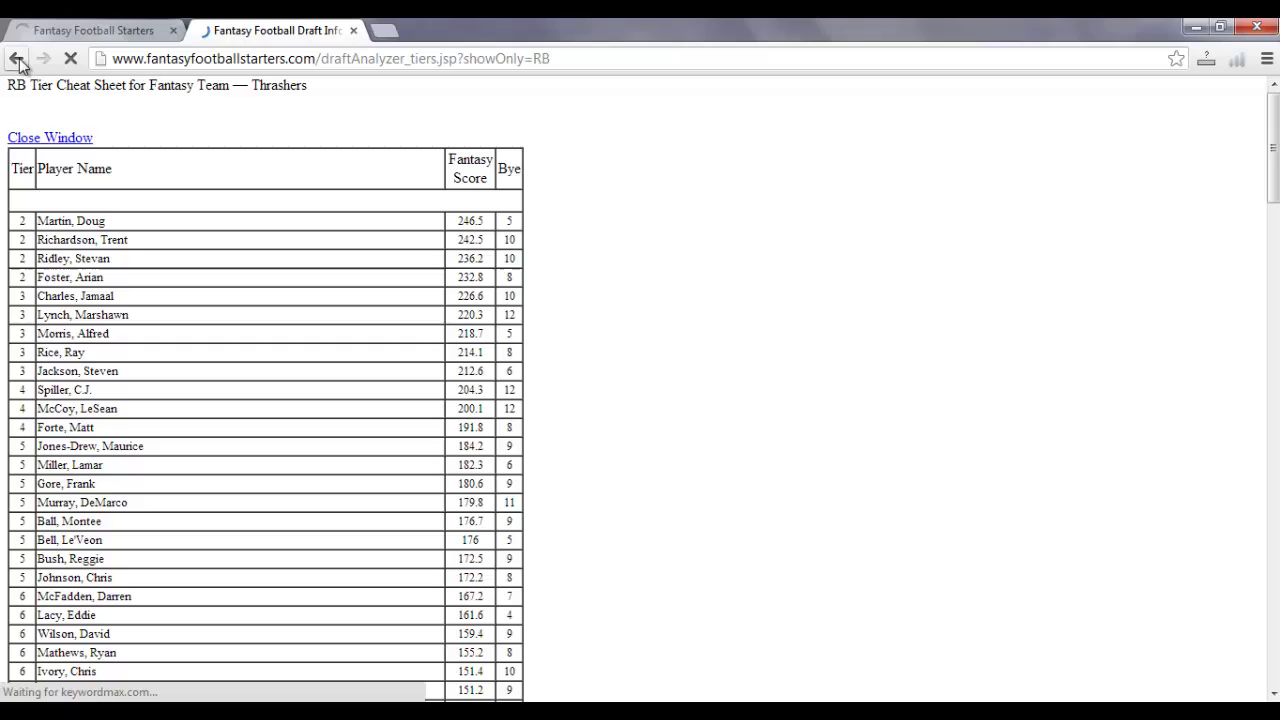
click(68, 31)
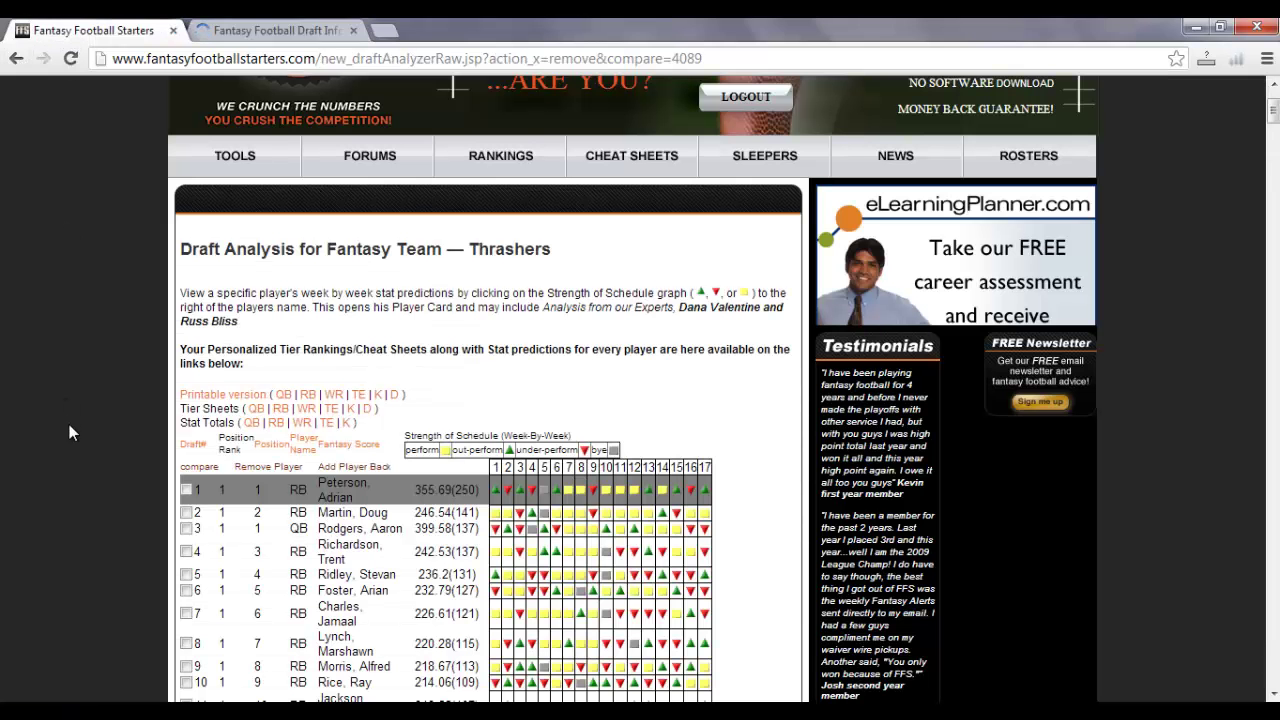
Step: Select Doug Martin, then Arian Foster, removing each from the board as drafted
click(186, 512)
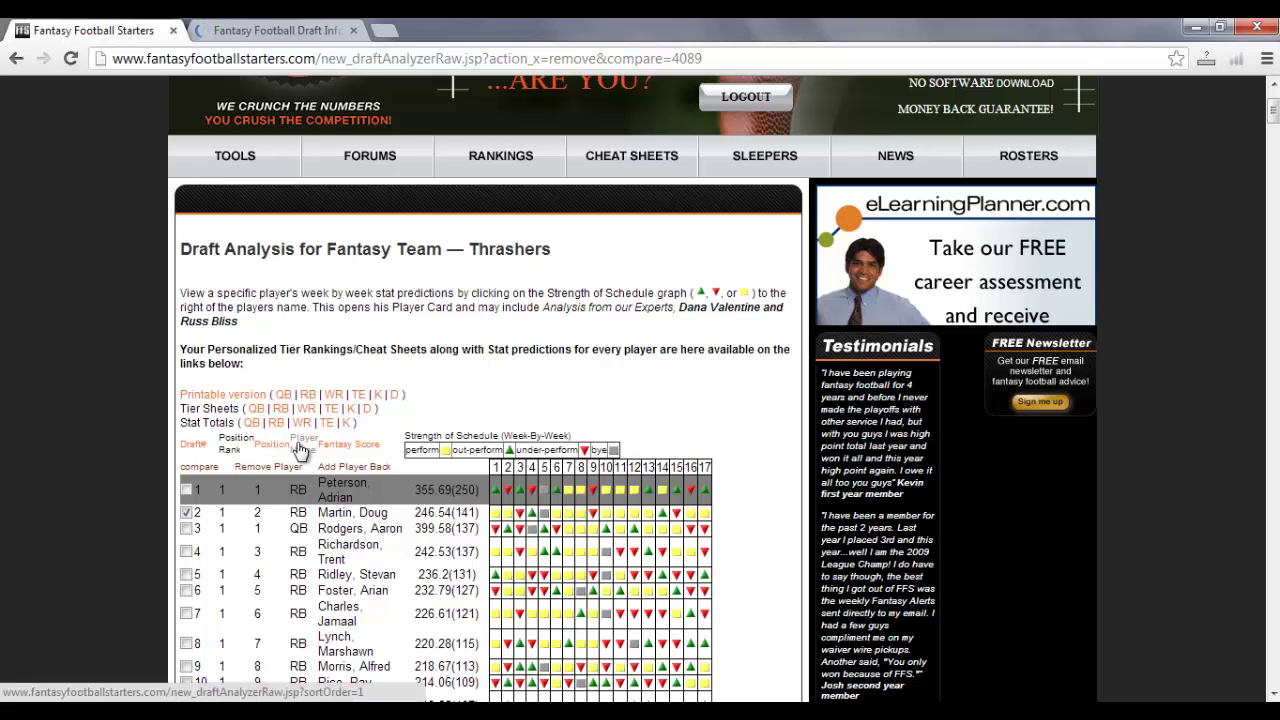
click(284, 474)
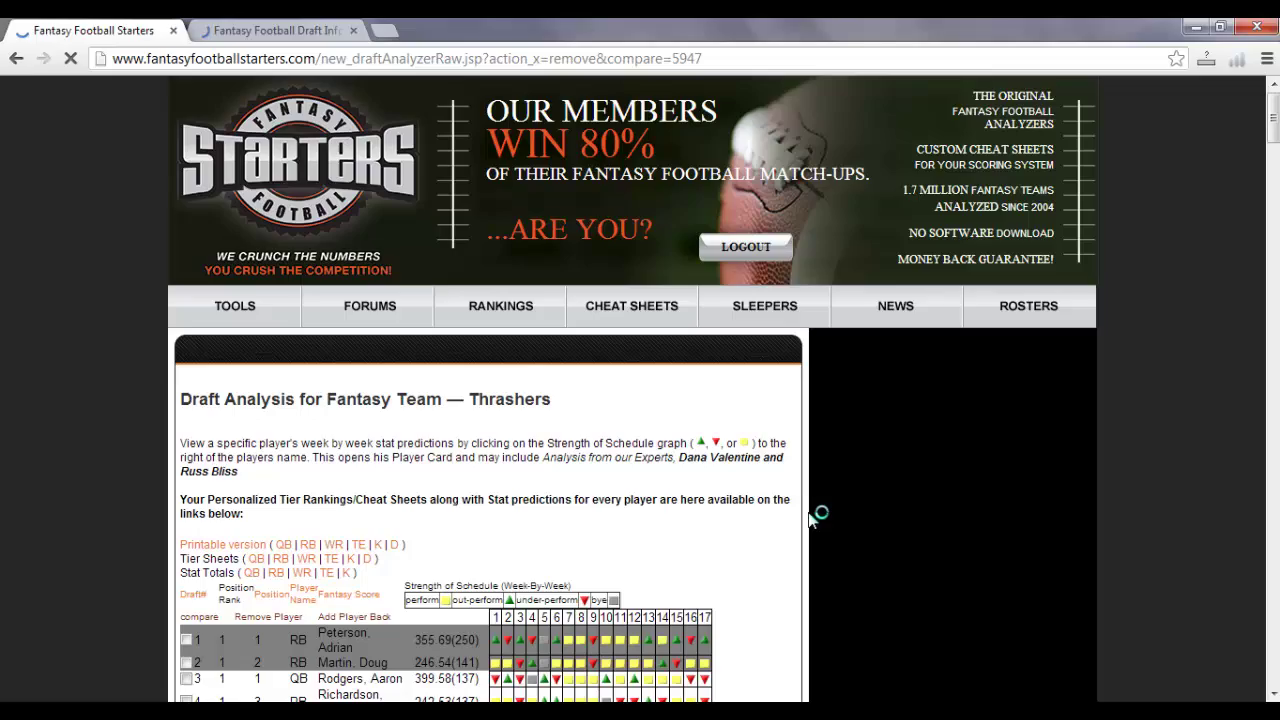
scroll(812, 518, down, 9)
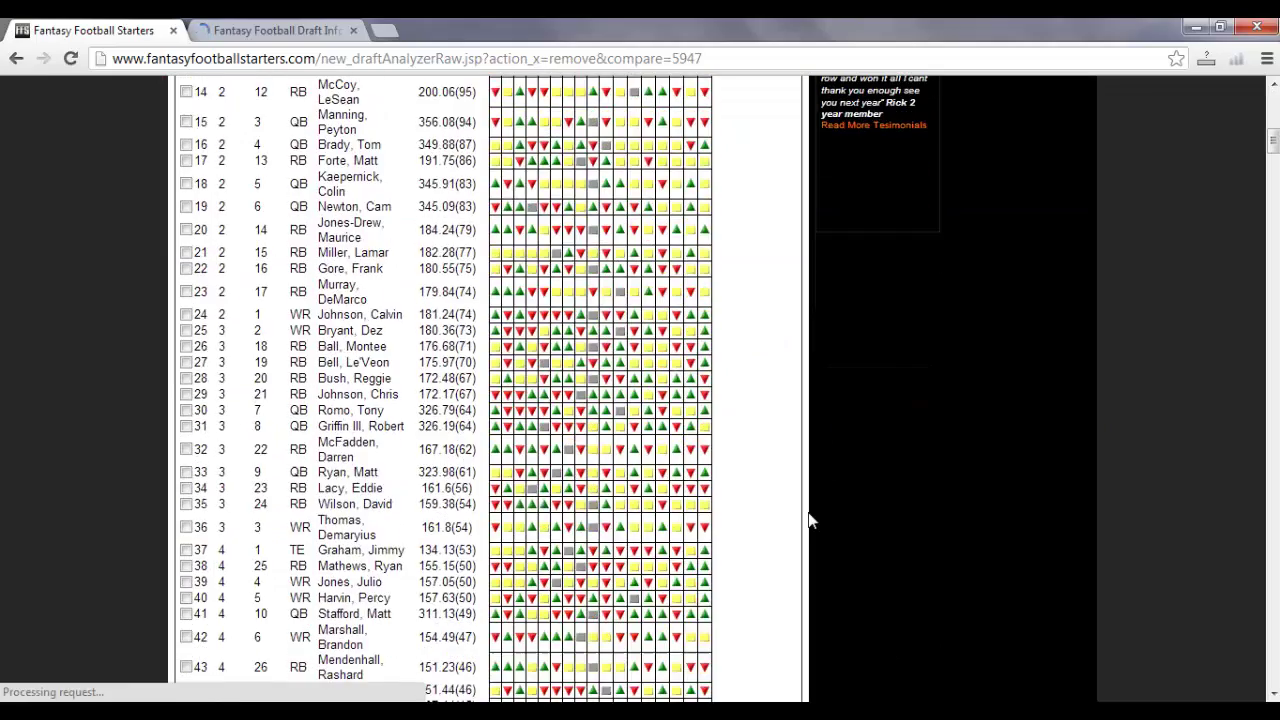
scroll(812, 518, up, 3)
scroll(812, 518, up, 1)
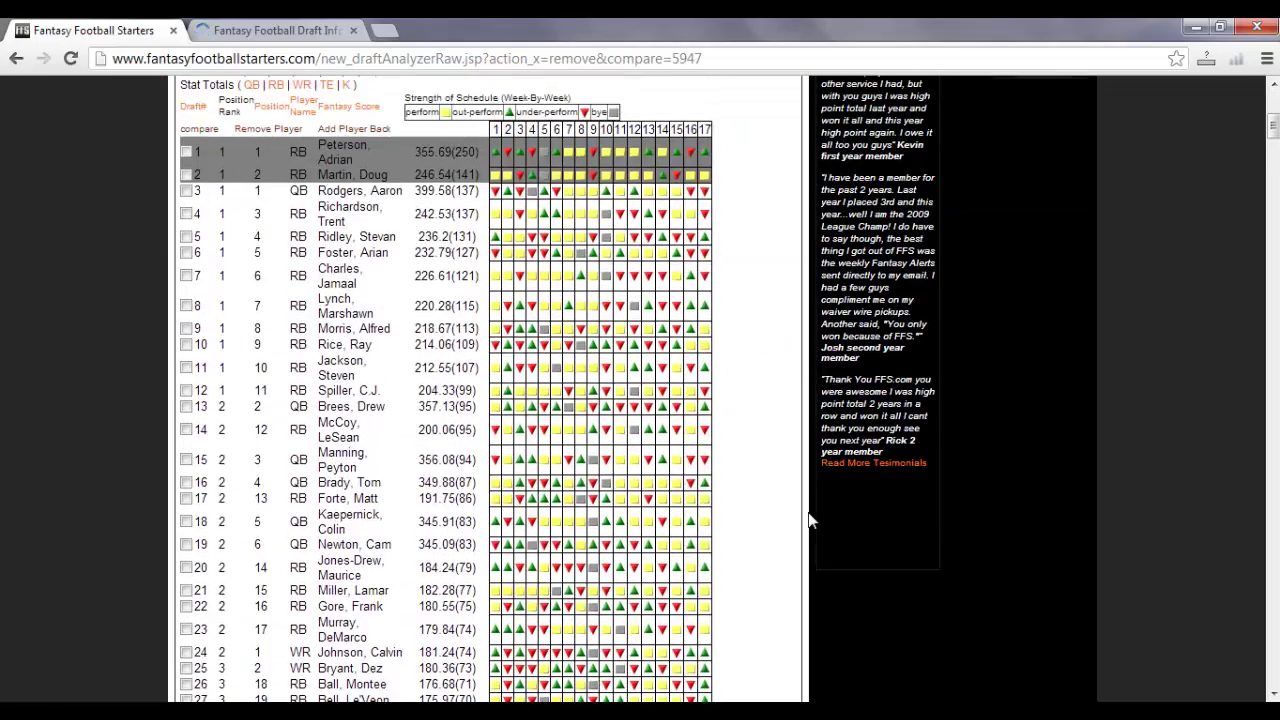
click(188, 253)
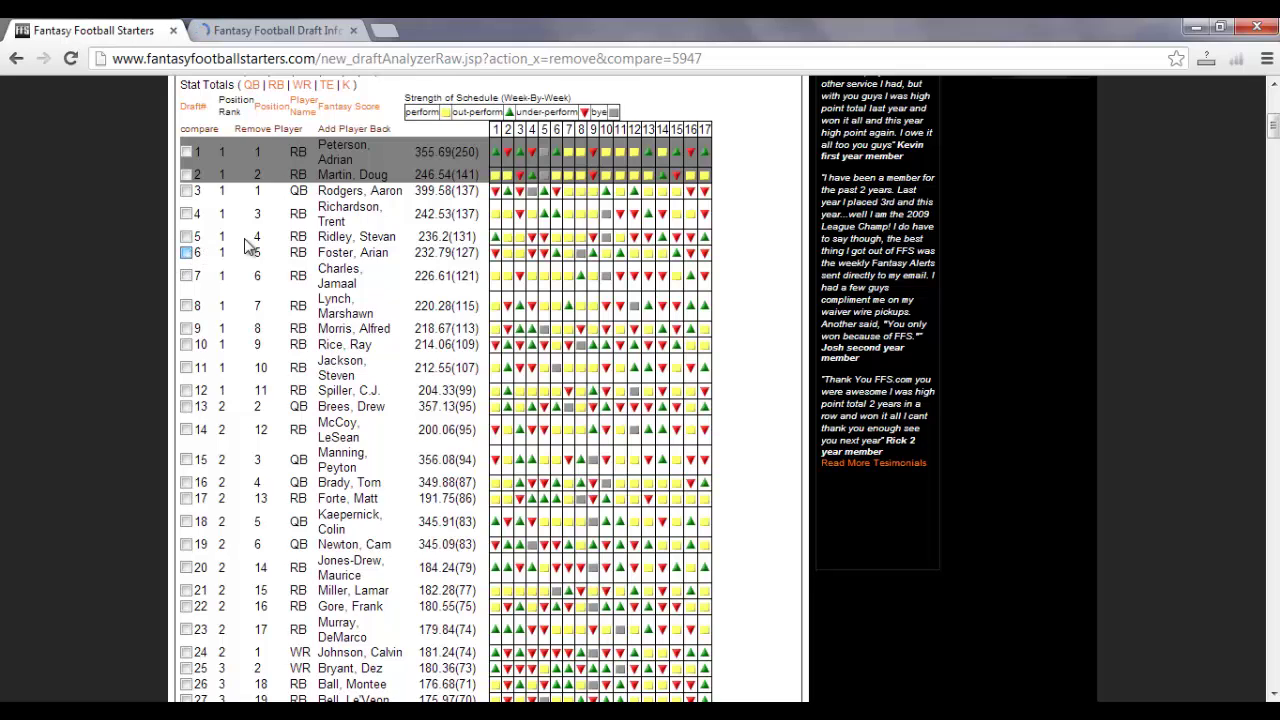
click(278, 135)
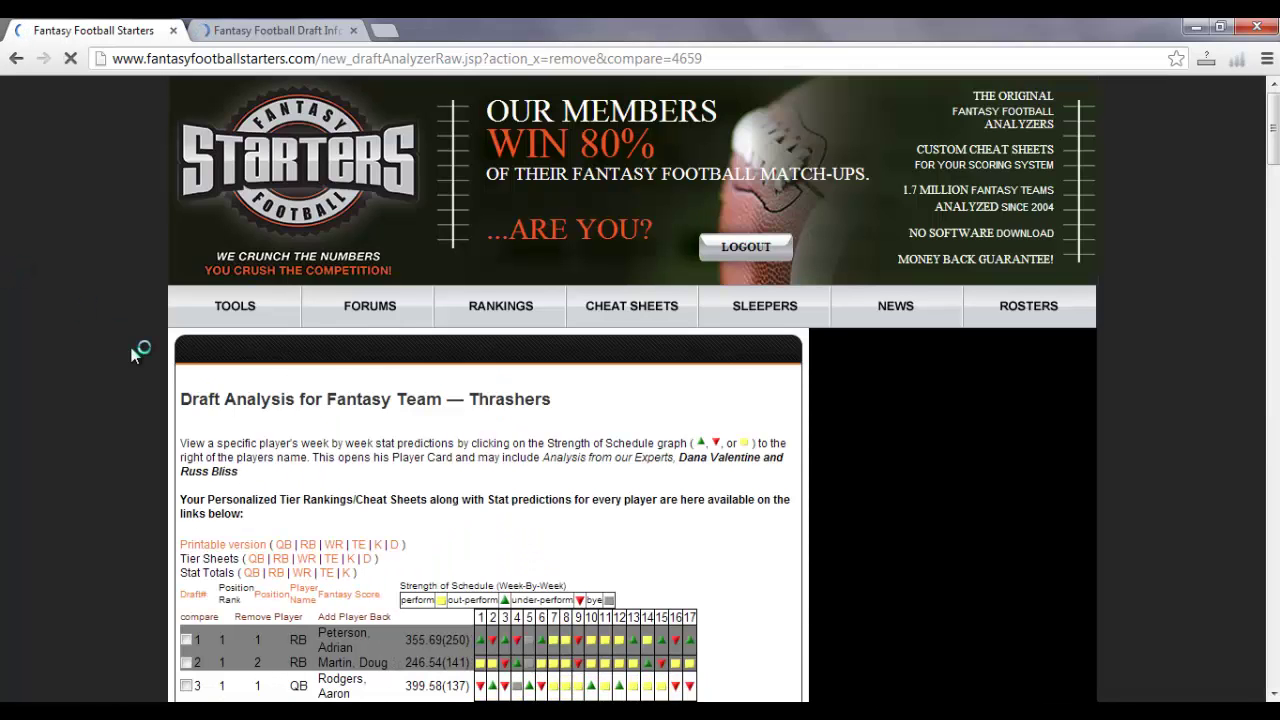
Step: Confirm Martin and Foster no longer appear on the RB tier sheet
scroll(137, 352, down, 2)
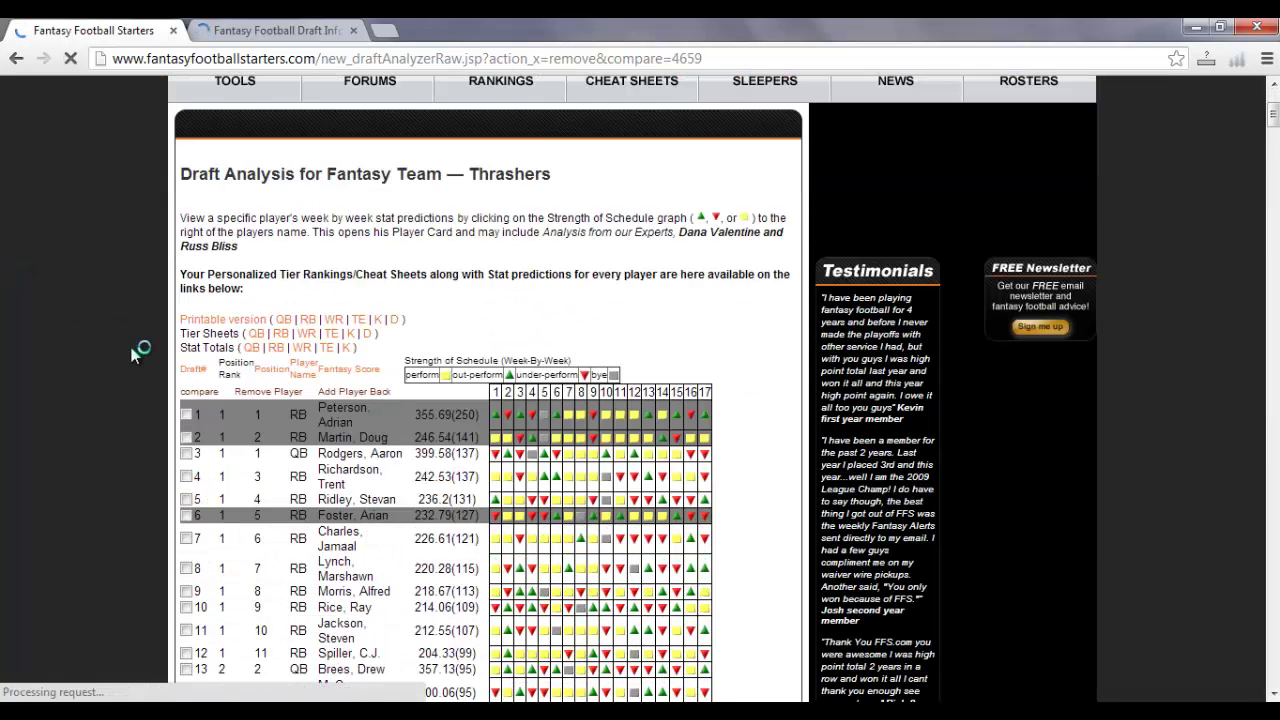
click(279, 337)
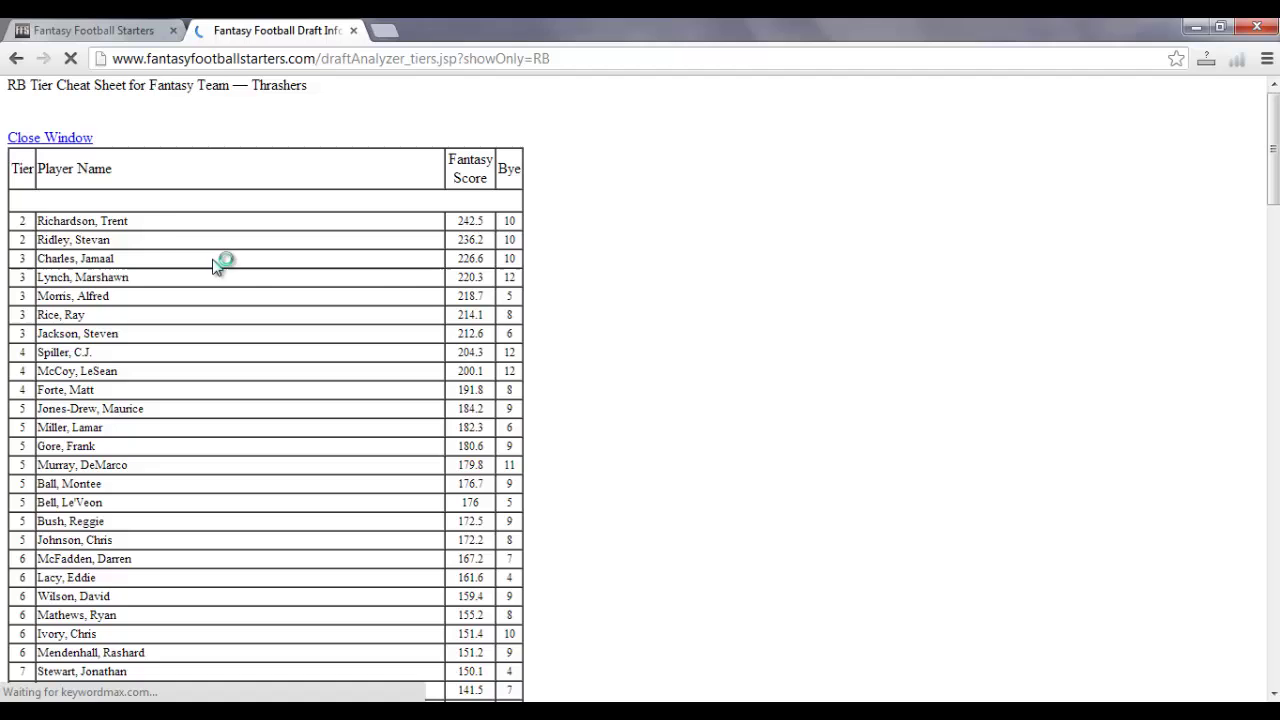
click(62, 32)
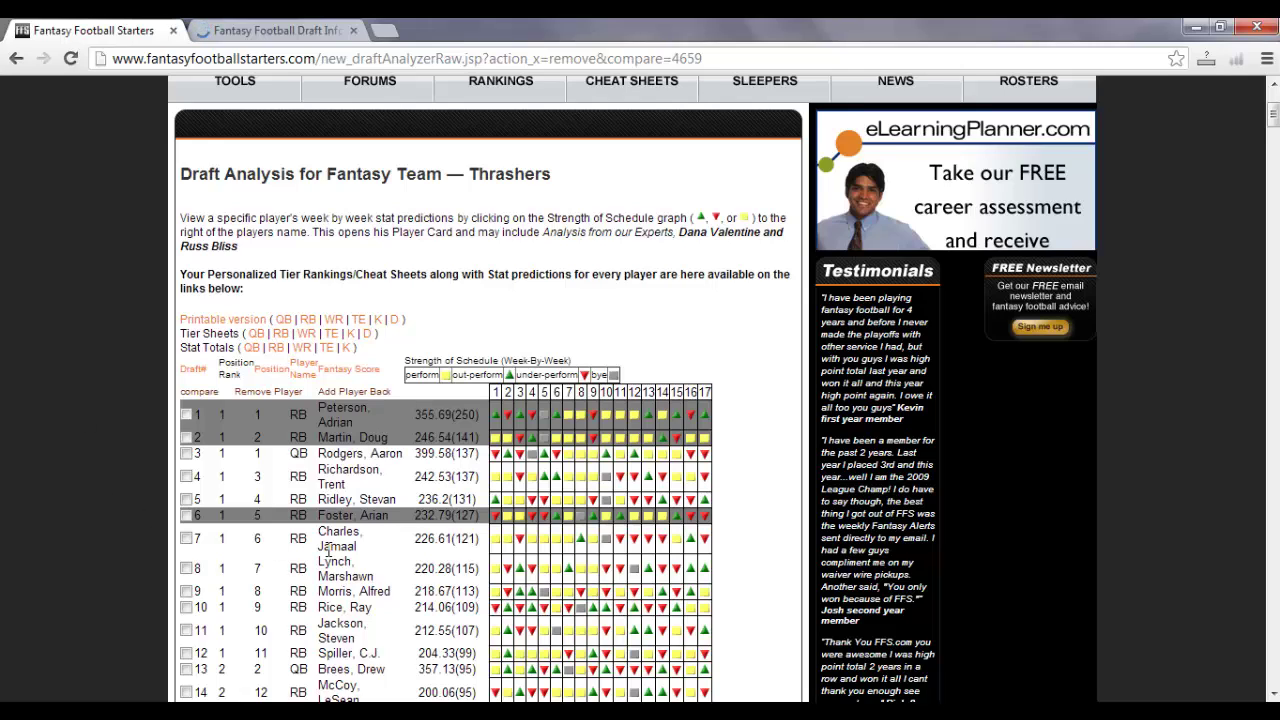
Step: Add Arian Foster back as available and confirm he returns to tier 2 of the RB tier sheet
click(186, 515)
click(361, 398)
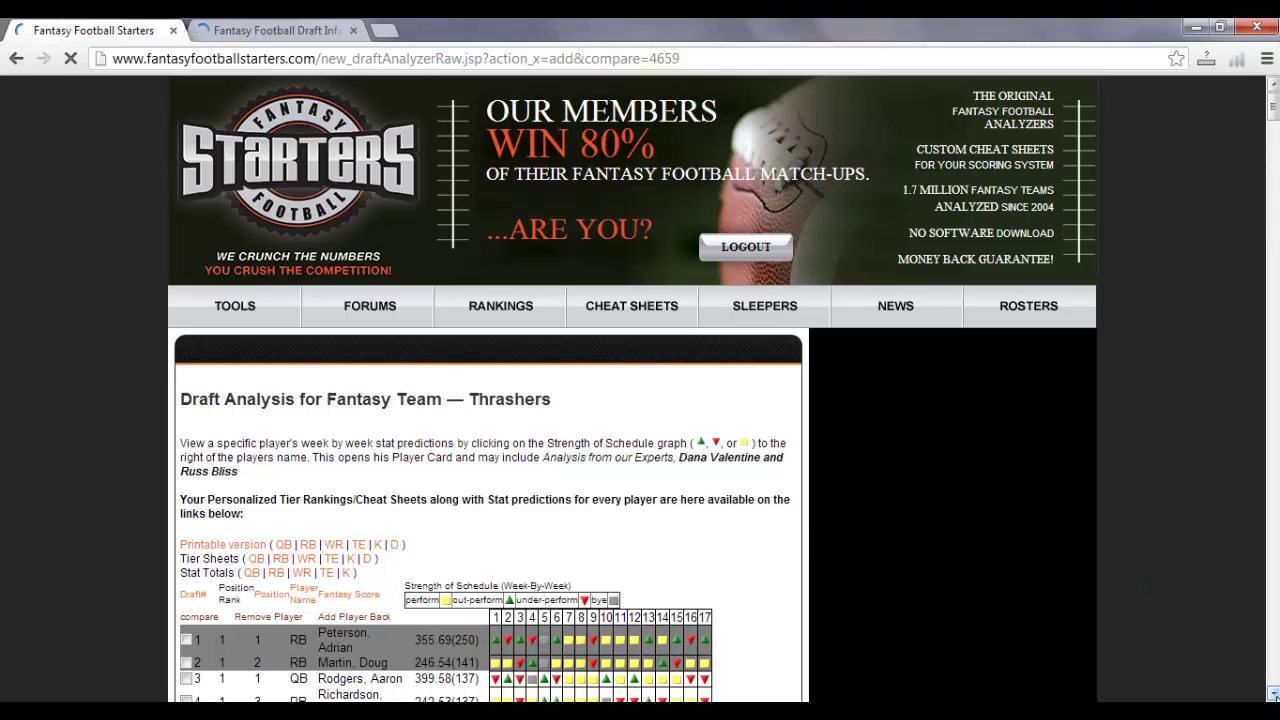
scroll(640, 400, down, 3)
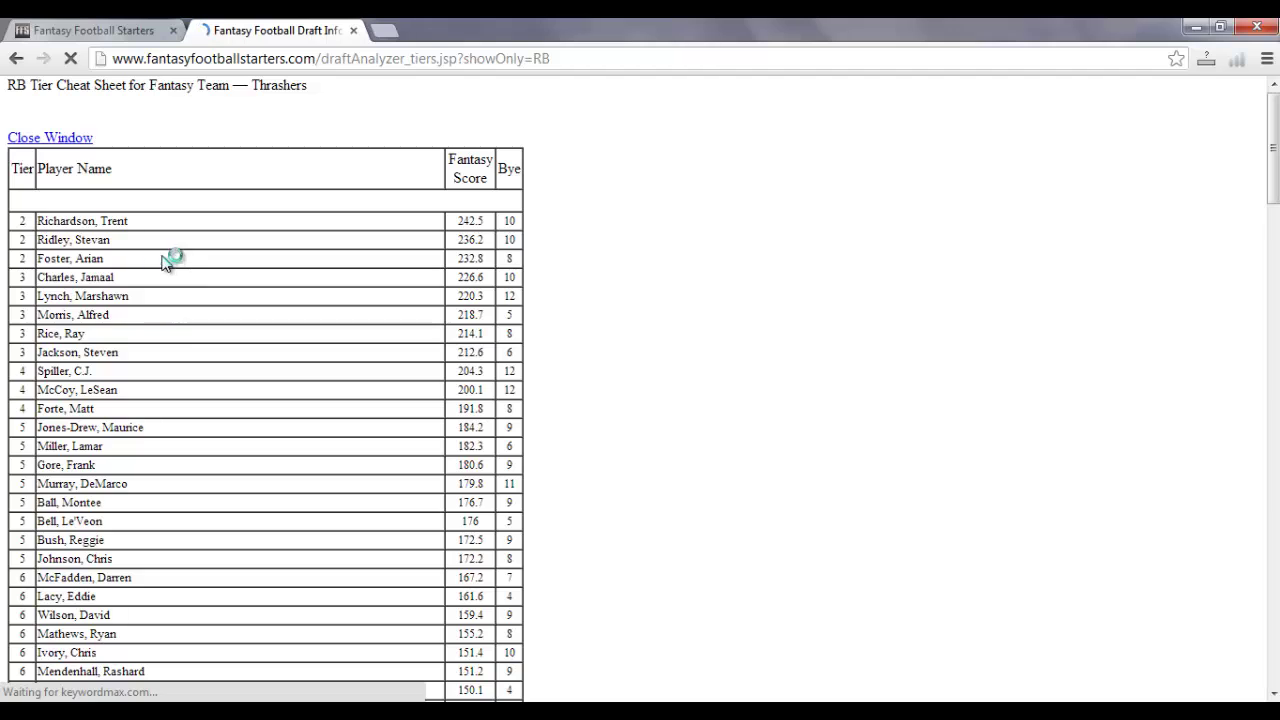
click(84, 30)
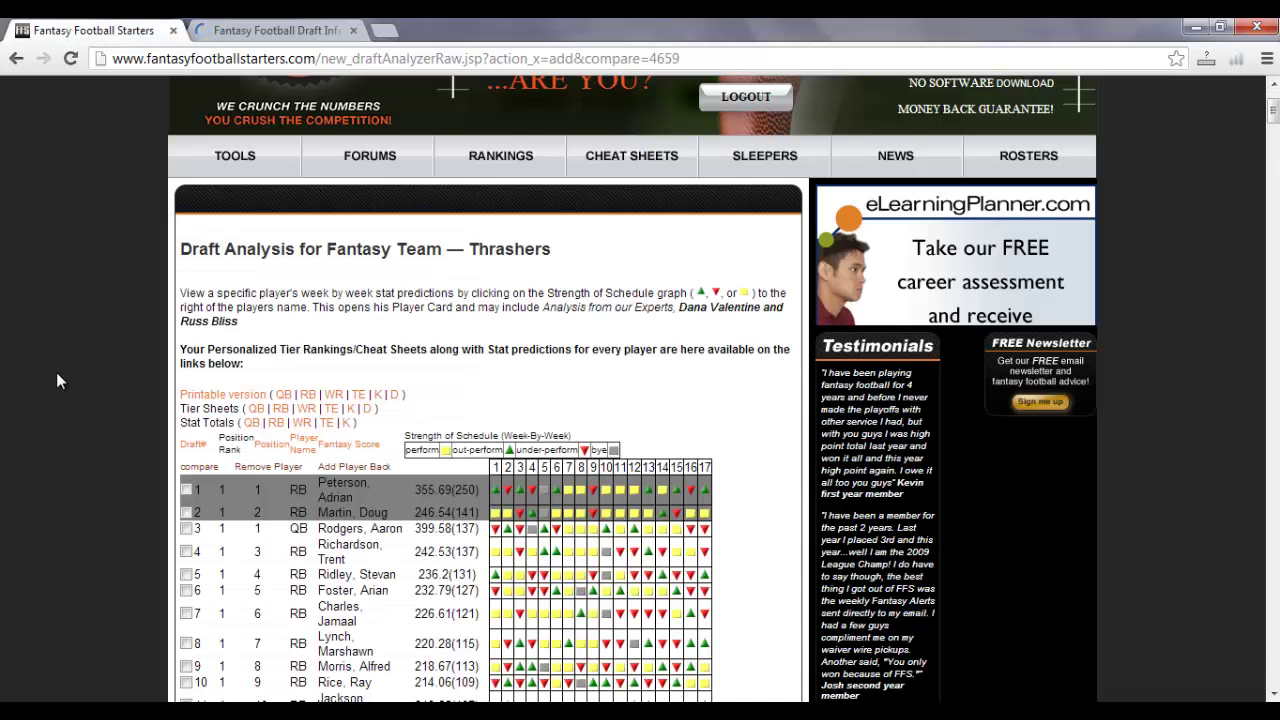